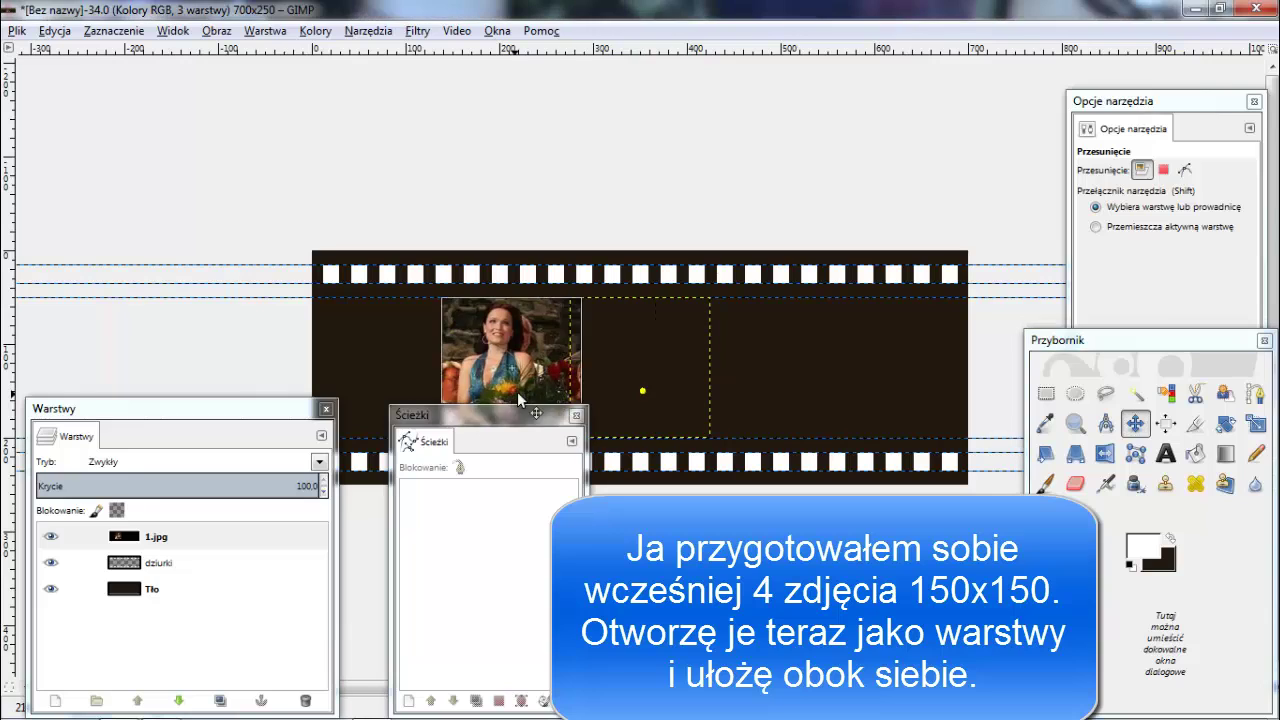
Open 2.jpg as a new layer and place it in the film strip just to the right of the first photo
left_click_drag(458, 415, 487, 570)
left_click_drag(203, 432, 188, 561)
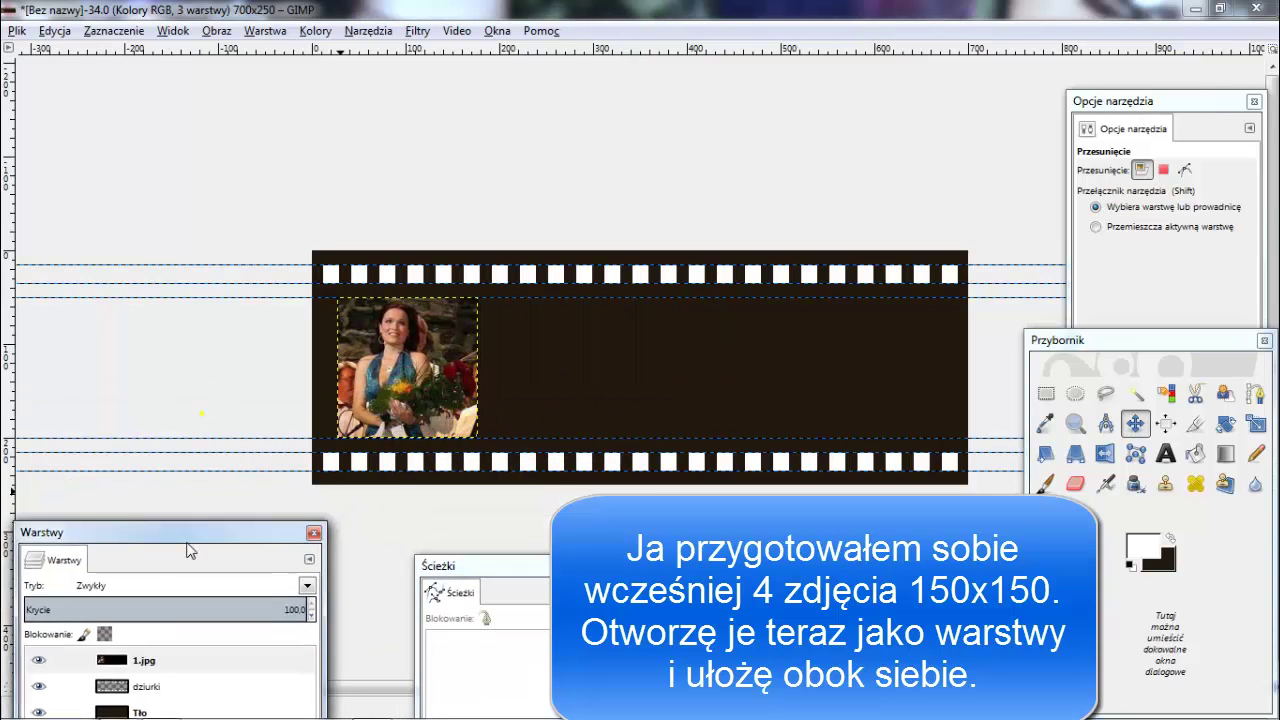
left_click(16, 32)
left_click(57, 111)
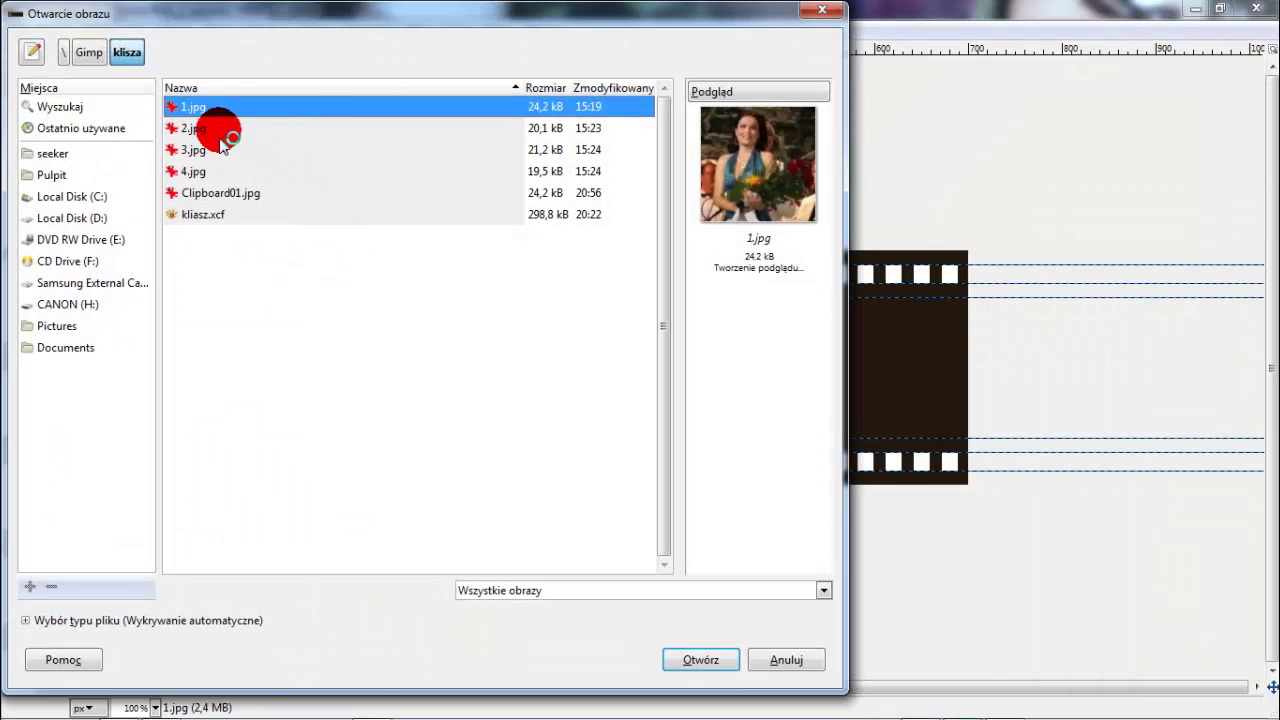
left_click(222, 132)
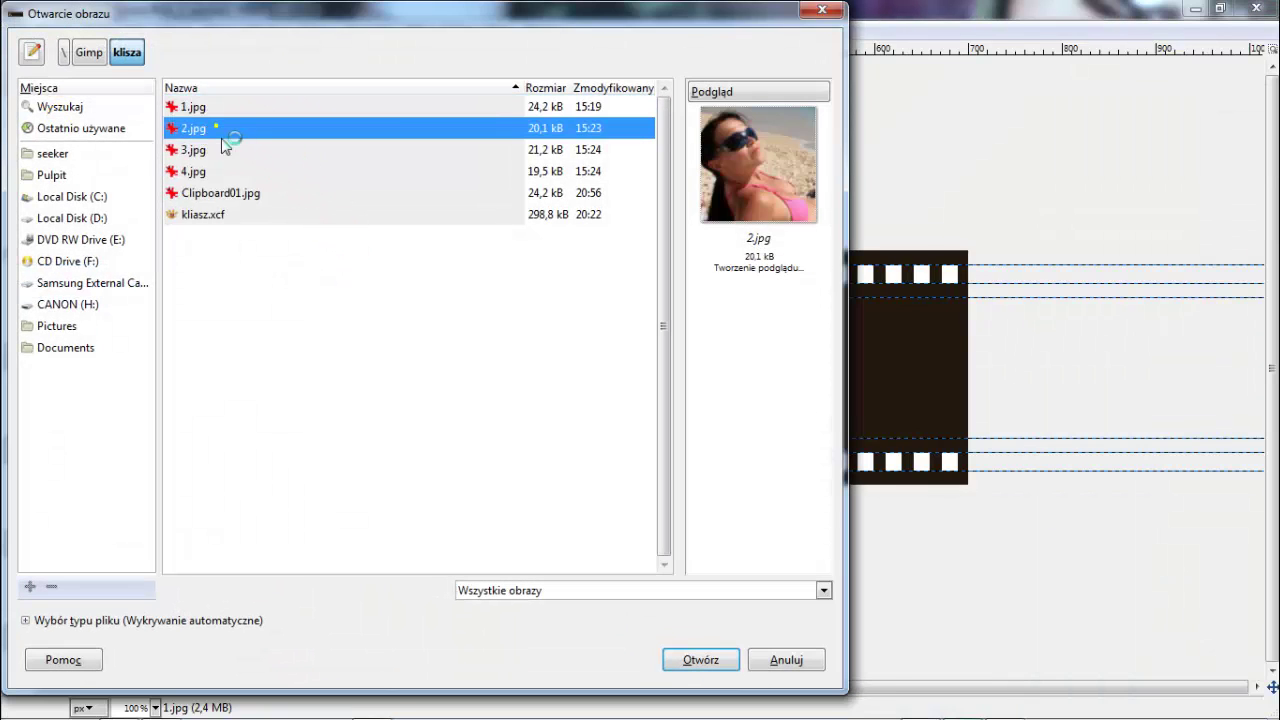
left_click(712, 660)
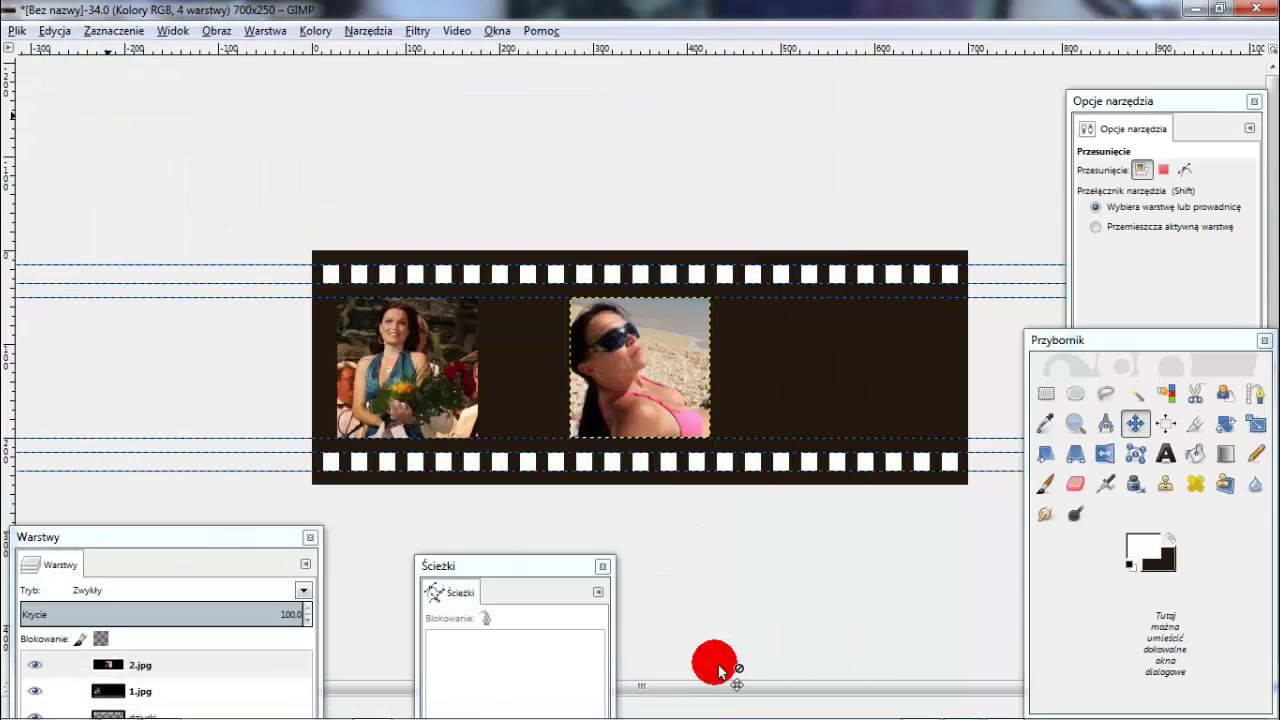
left_click_drag(678, 381, 627, 388)
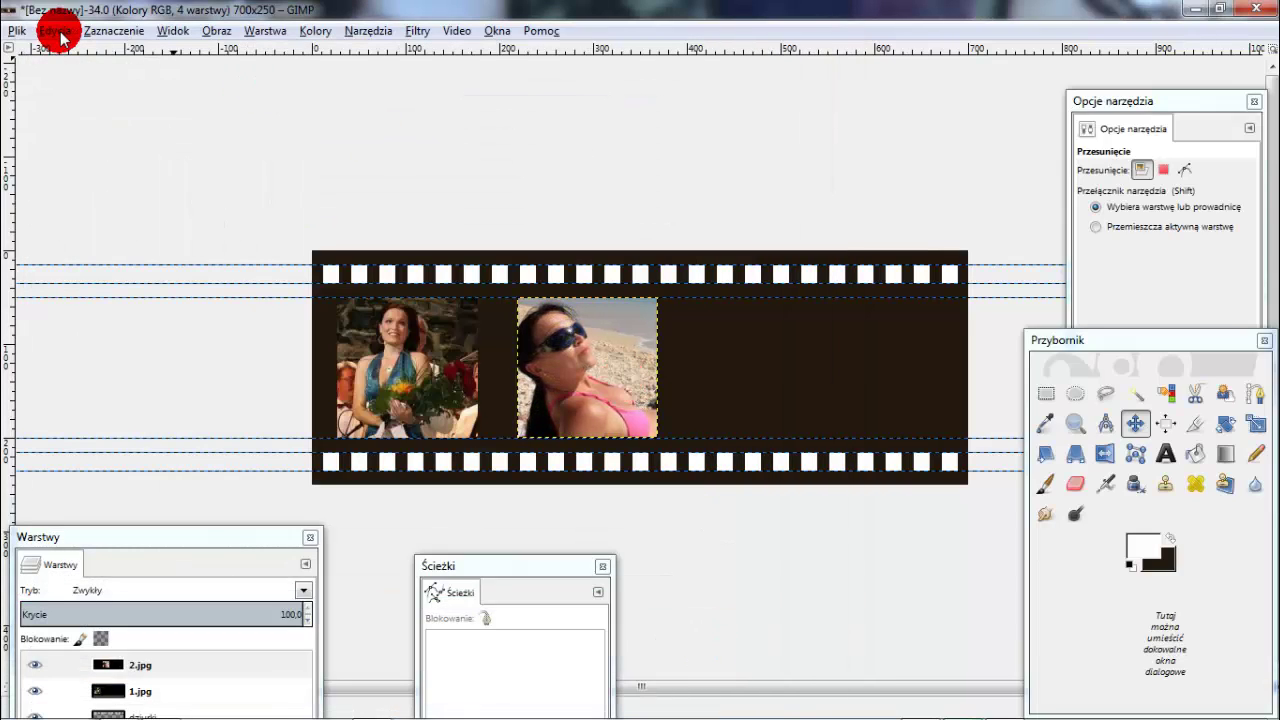
Open 3.jpg as a new layer and place it in the film strip to the right of the second photo
left_click(15, 30)
left_click(82, 114)
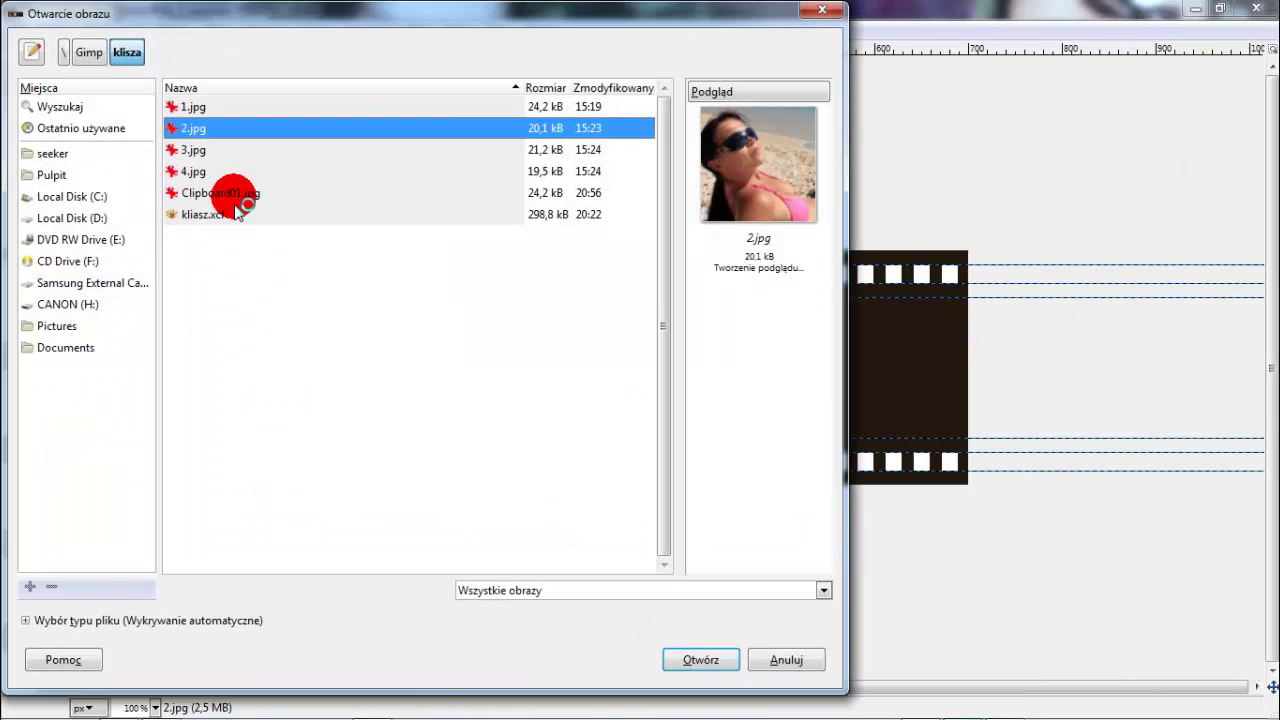
left_click(205, 150)
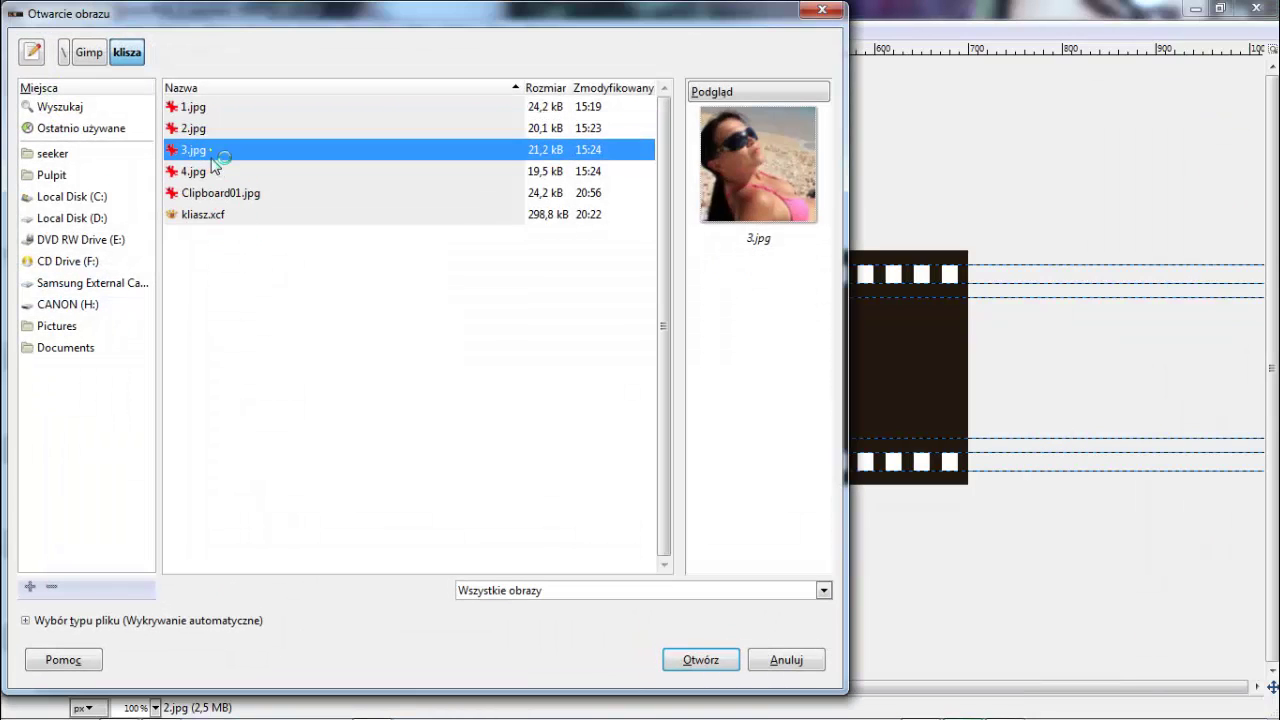
left_click(703, 661)
left_click(530, 465)
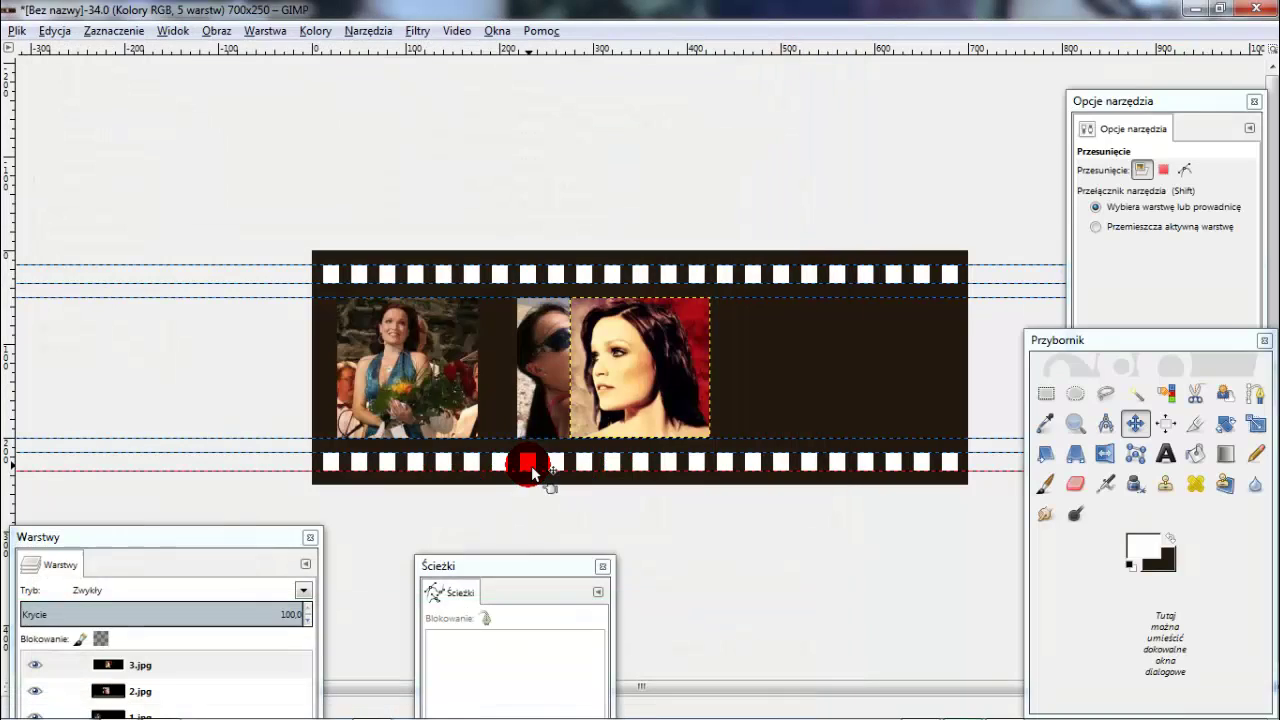
left_click(645, 348)
left_click_drag(660, 352, 779, 352)
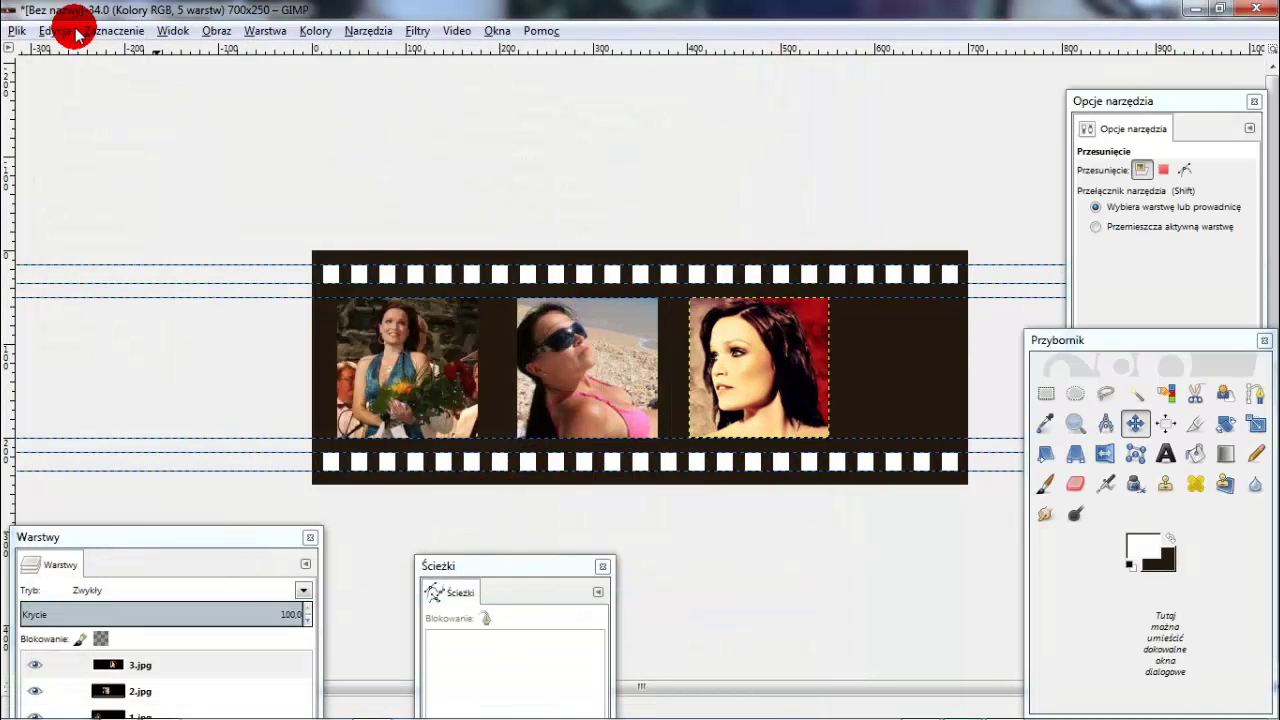
Open 4.jpg as a new layer and move it to the right end of the film strip
left_click(17, 30)
left_click(86, 113)
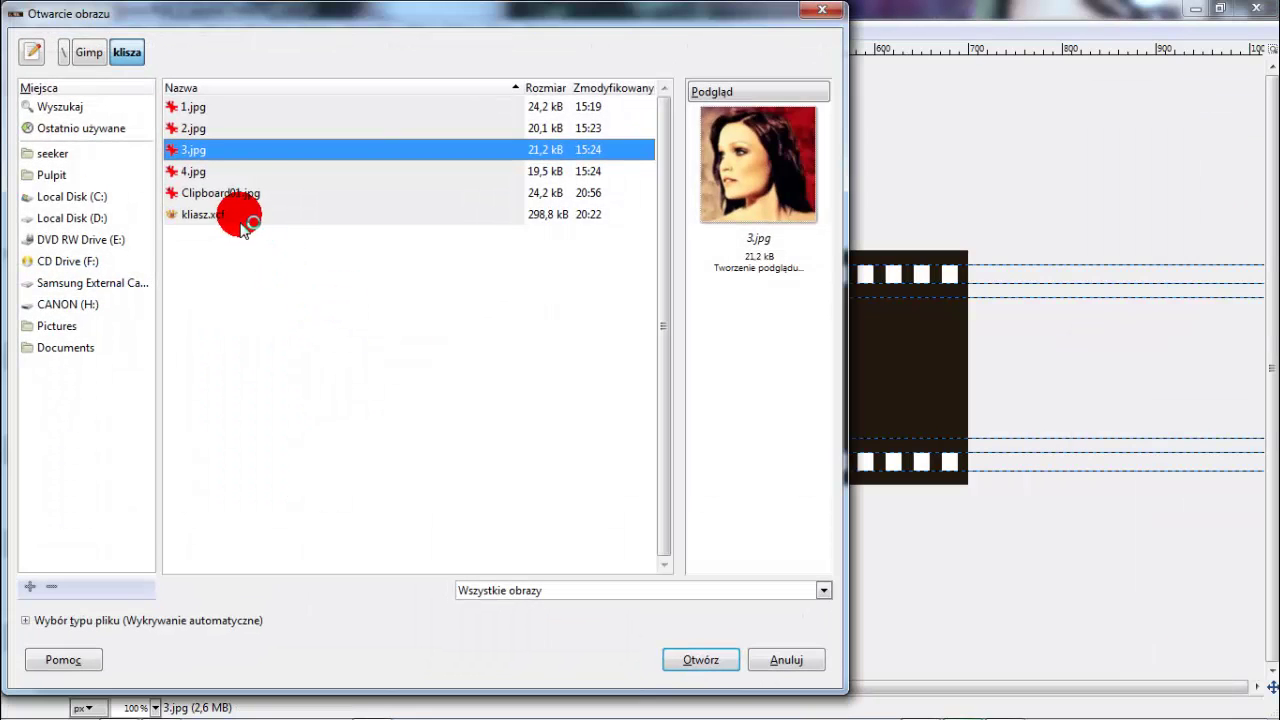
left_click(214, 171)
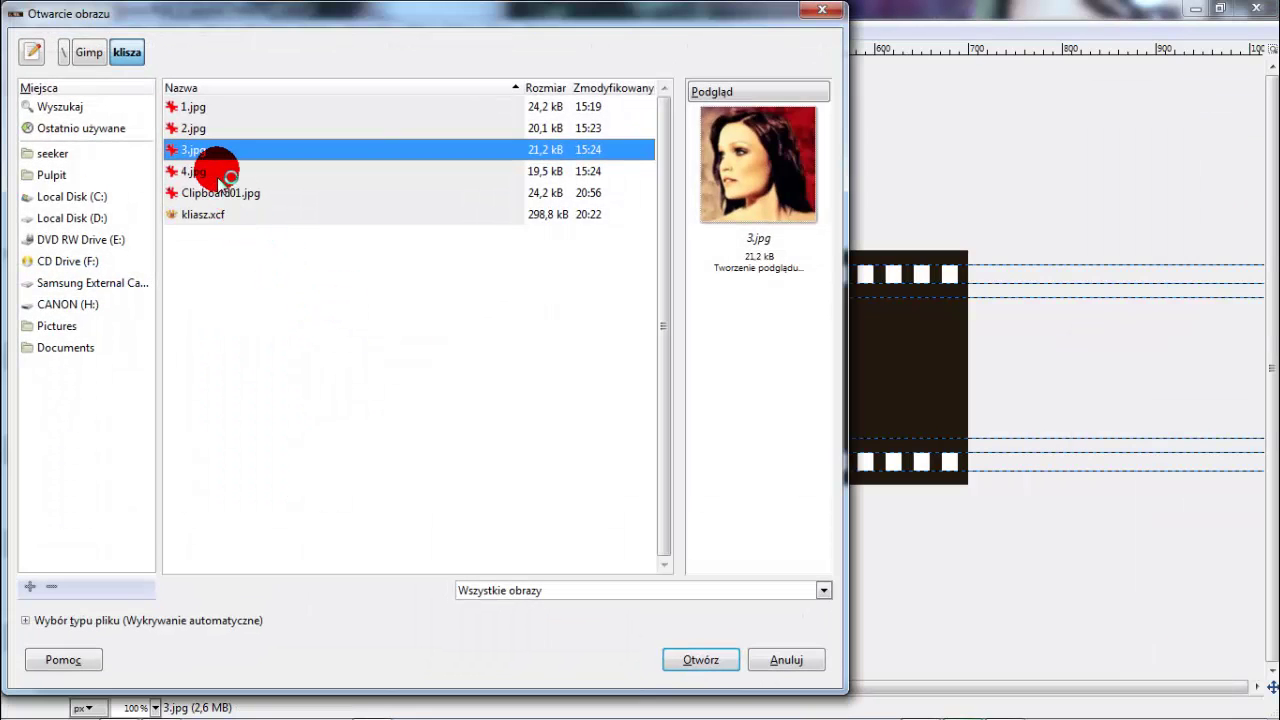
left_click(690, 662)
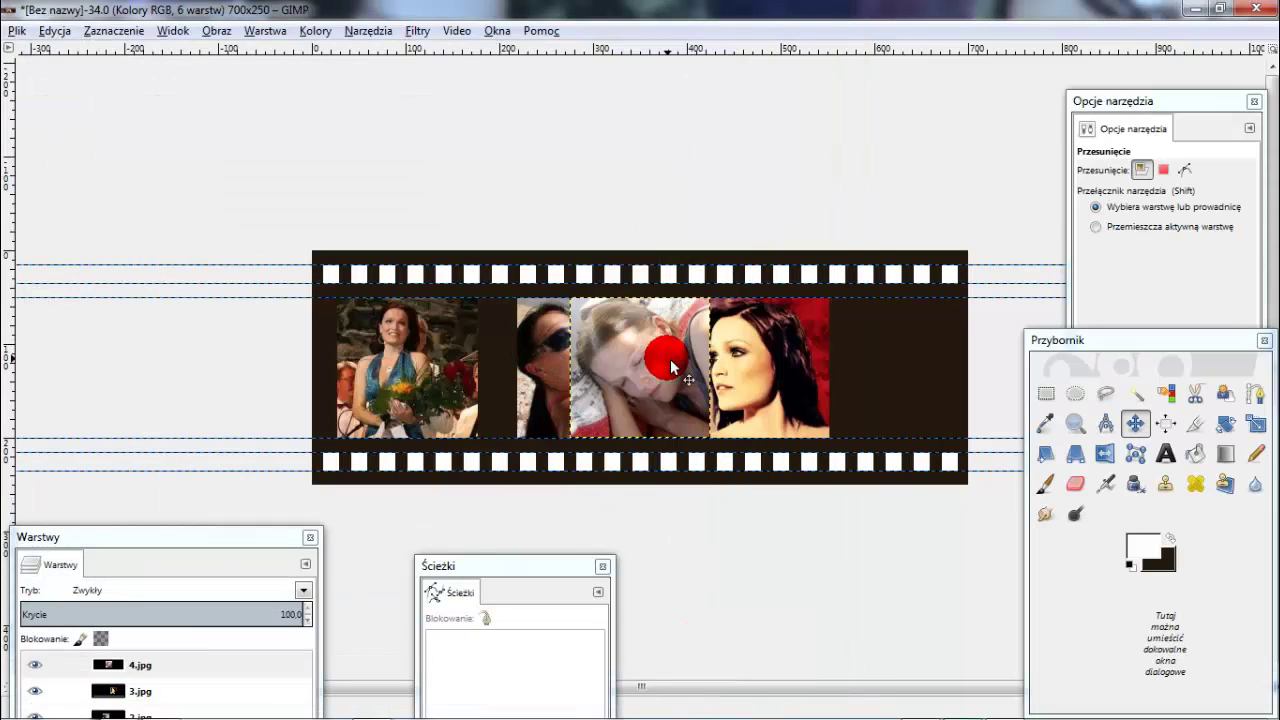
left_click_drag(670, 359, 940, 363)
Nudge the four photos horizontally so they are evenly spaced, with the fourth running past the strip's right edge
left_click_drag(445, 342, 437, 342)
left_click_drag(542, 352, 530, 352)
left_click_drag(716, 365, 702, 368)
left_click_drag(860, 356, 865, 352)
left_click(535, 175)
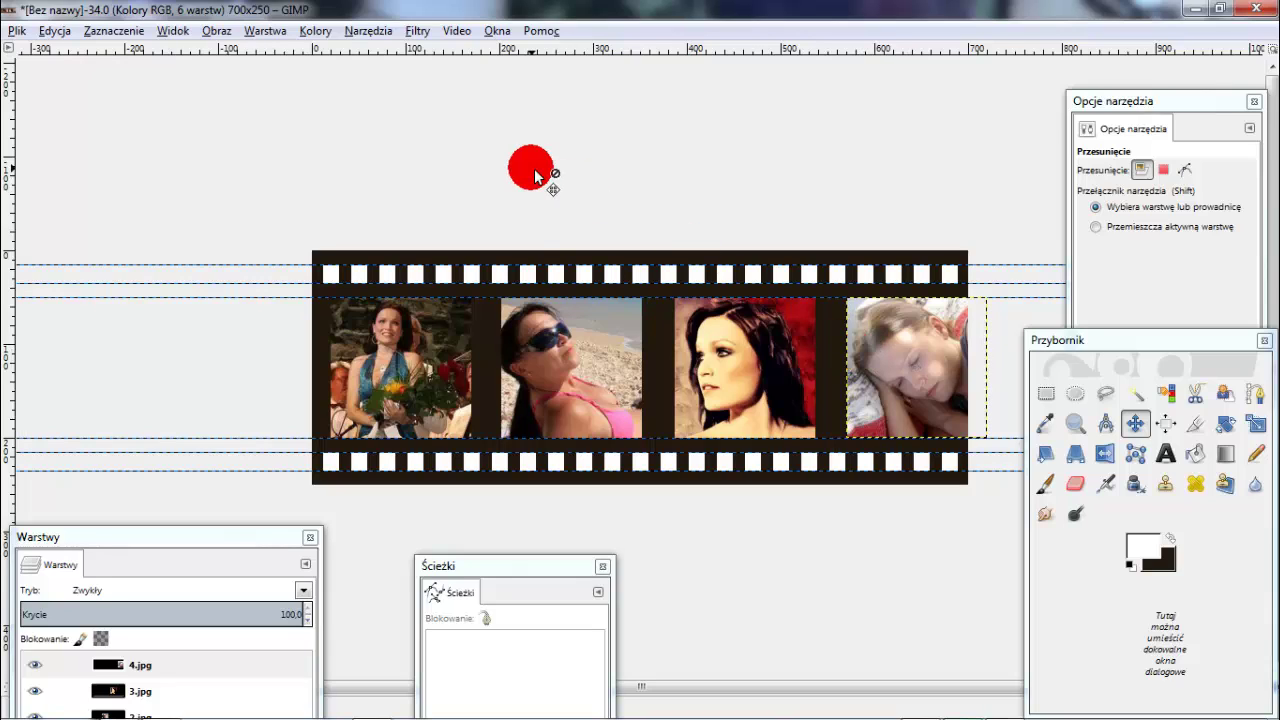
left_click_drag(556, 340, 561, 344)
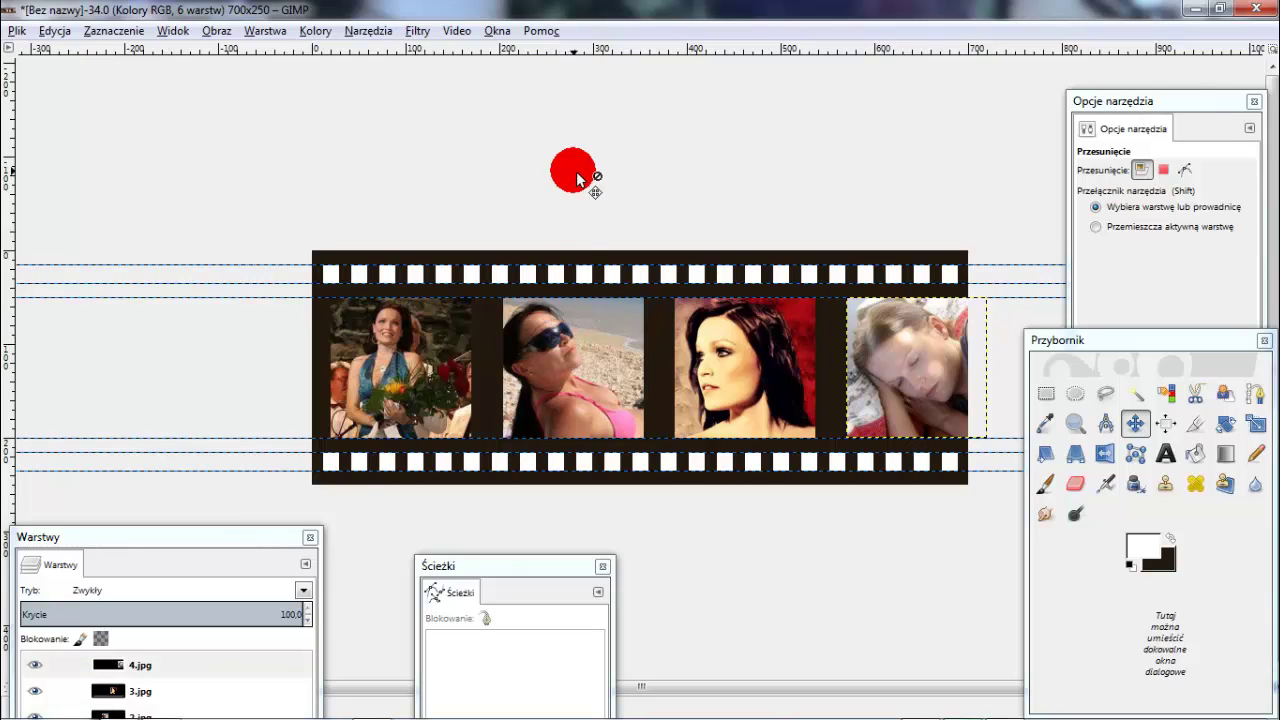
Merge the photo layers 4.jpg, 3.jpg and 2.jpg down into the 1.jpg layer
left_click_drag(223, 537, 234, 249)
left_click(157, 378)
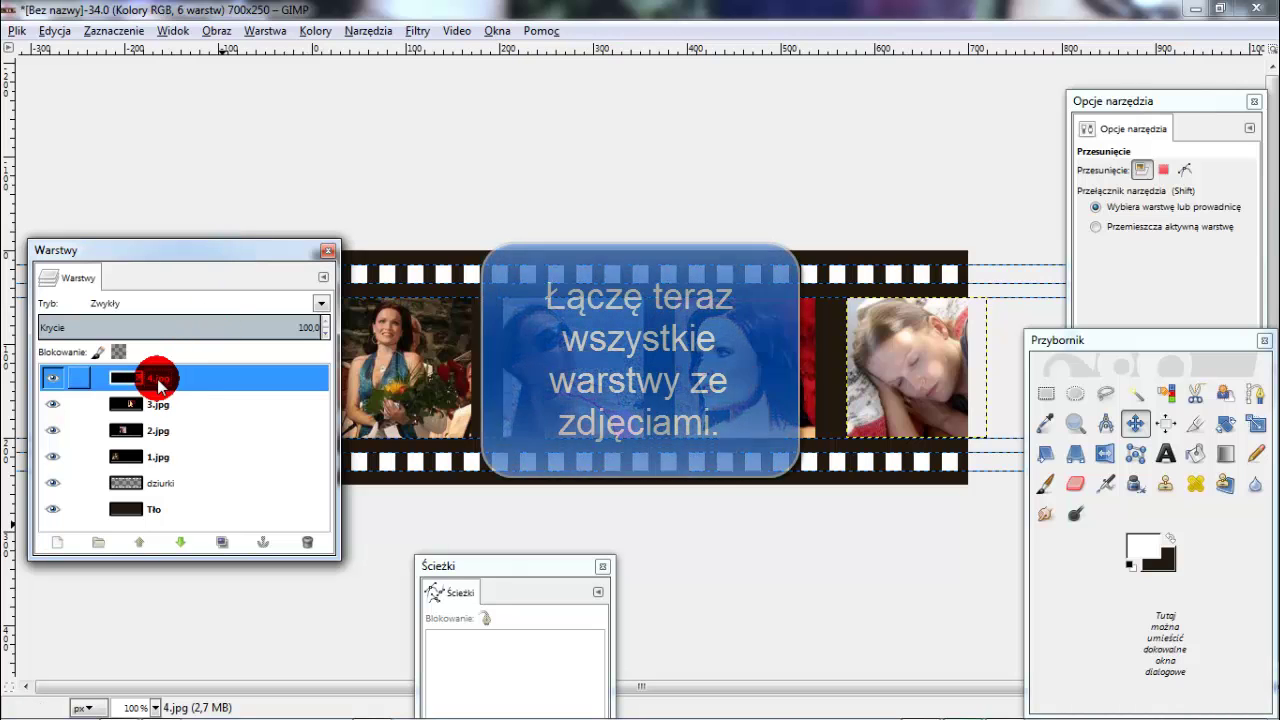
right_click(157, 378)
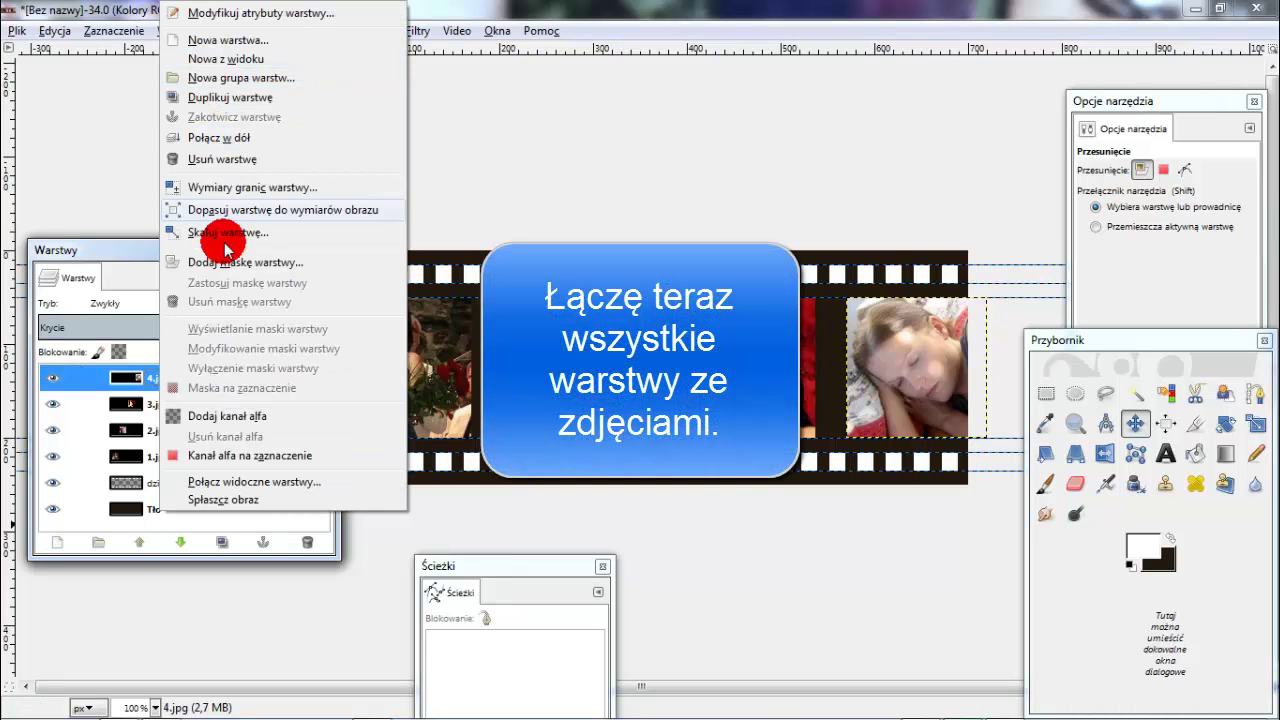
left_click(225, 140)
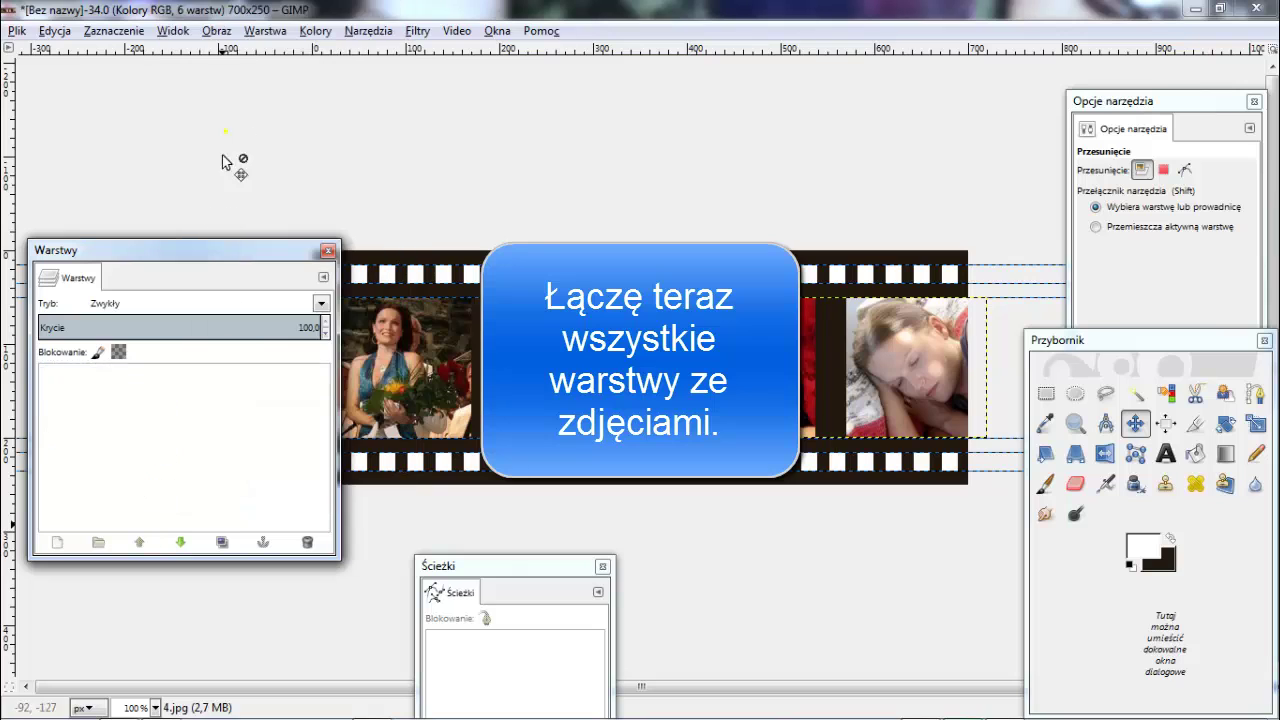
right_click(165, 376)
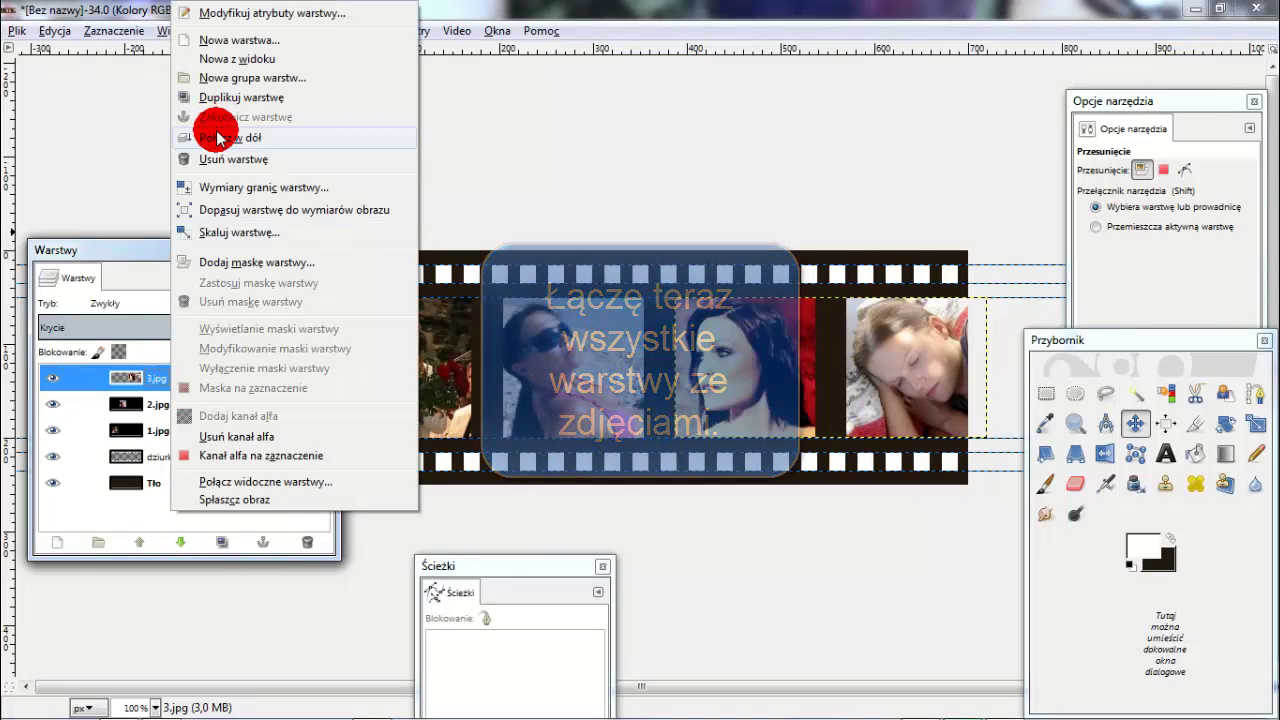
left_click(220, 138)
right_click(178, 372)
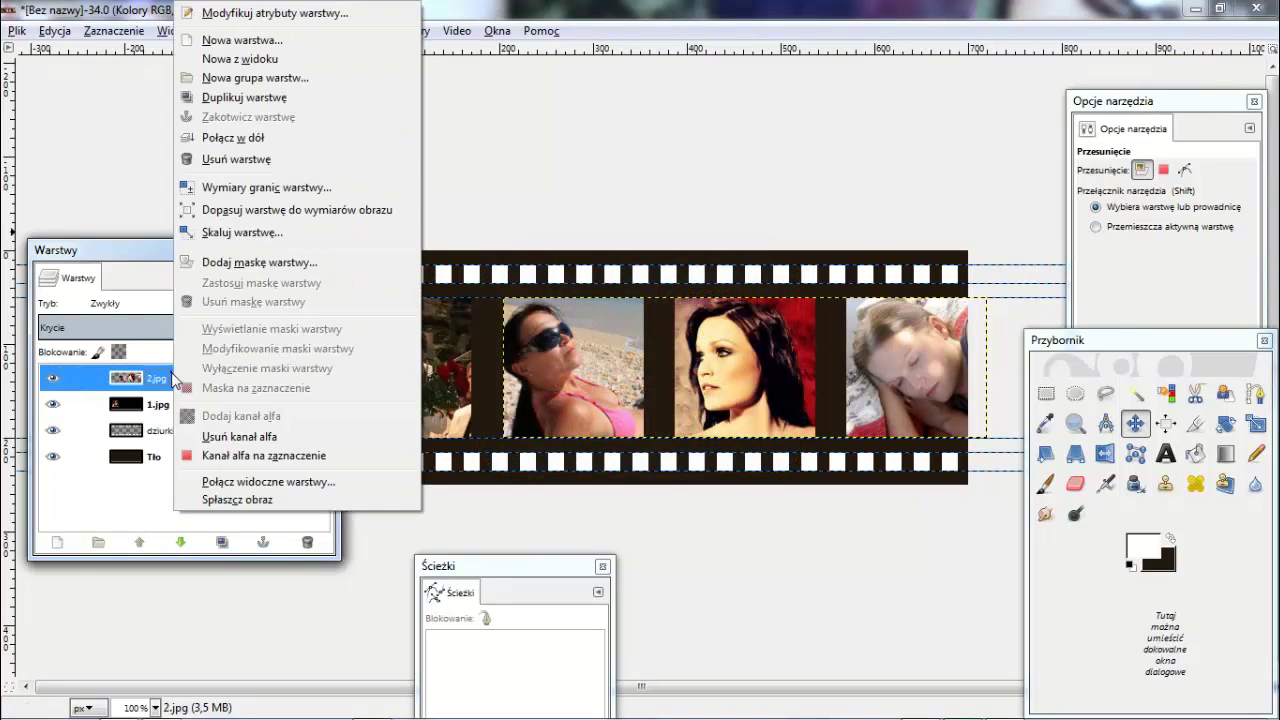
left_click(245, 133)
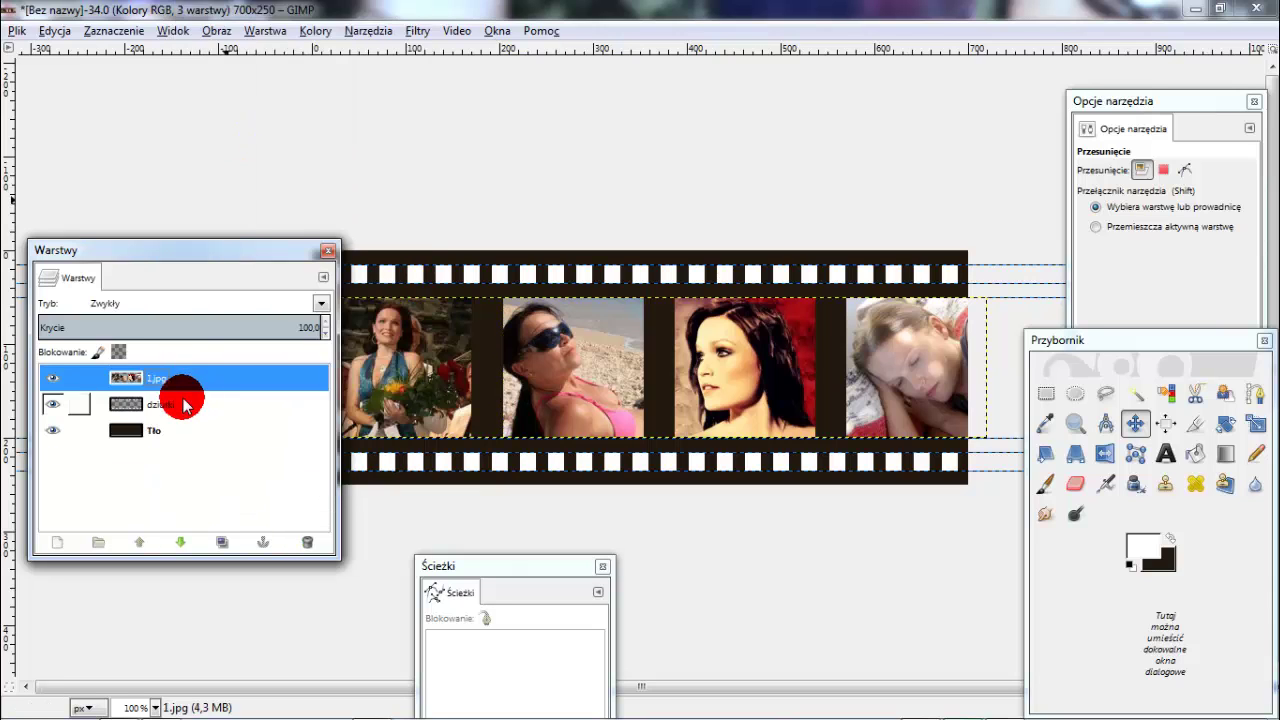
Invert the colours of the merged photo layer 1.jpg
left_click_drag(237, 245, 222, 515)
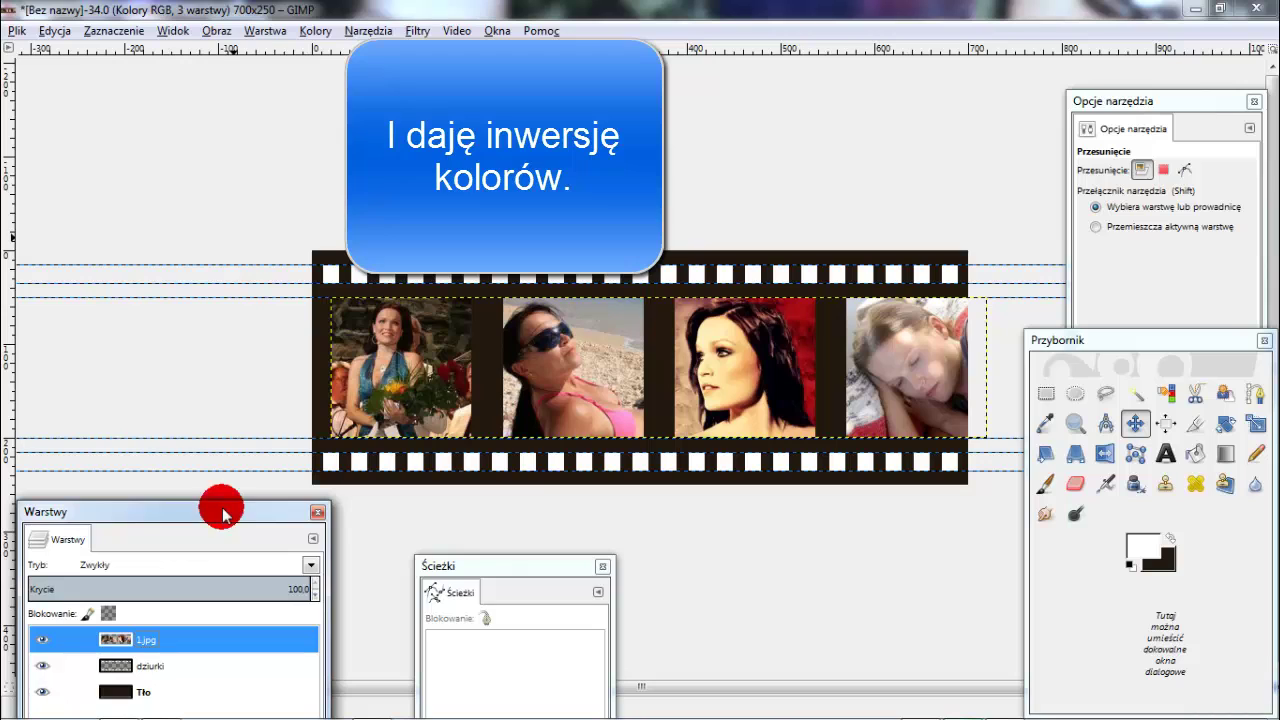
left_click(311, 32)
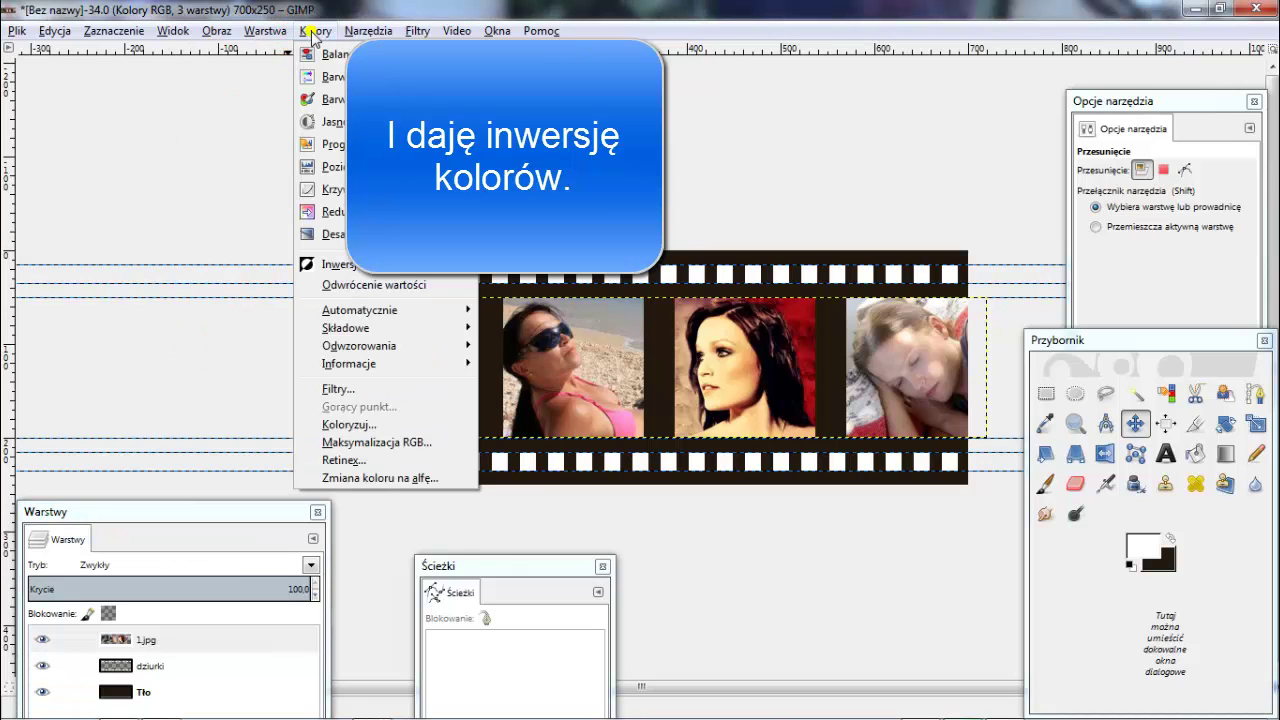
left_click(340, 268)
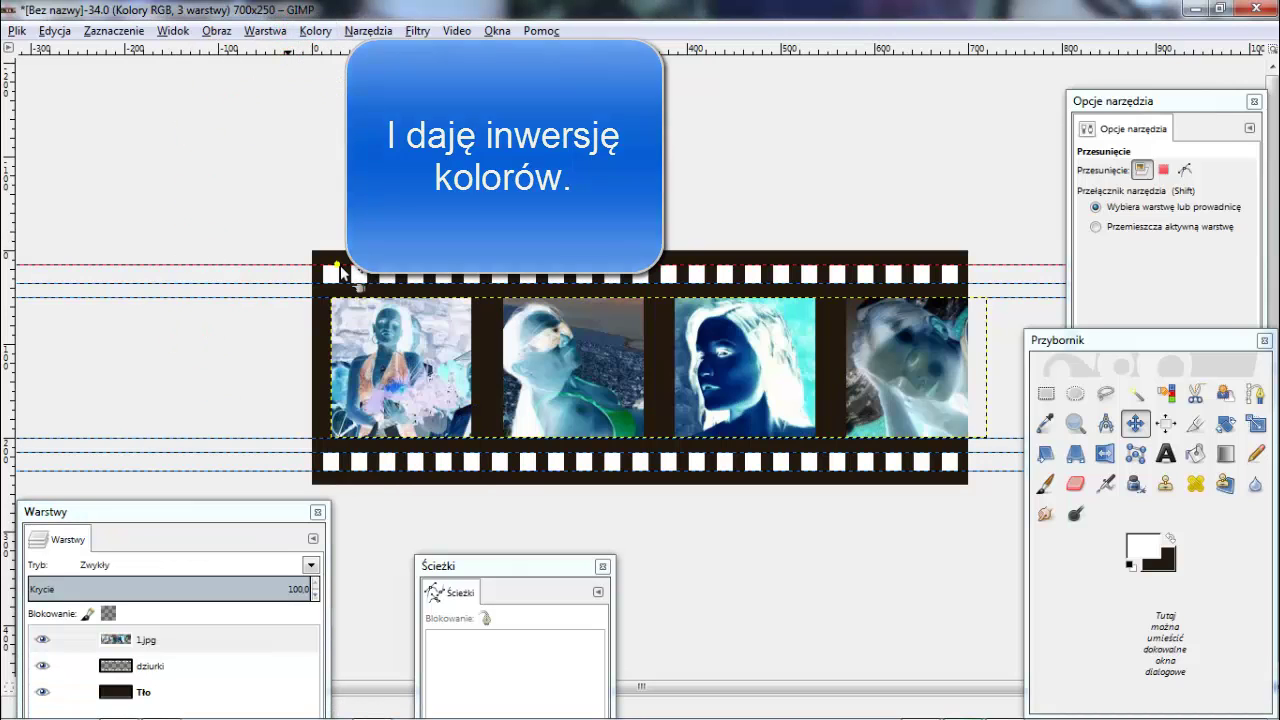
Create a transparent 700 × 250 px layer named "przyciemnienie" above the photo layer
left_click_drag(237, 519, 229, 243)
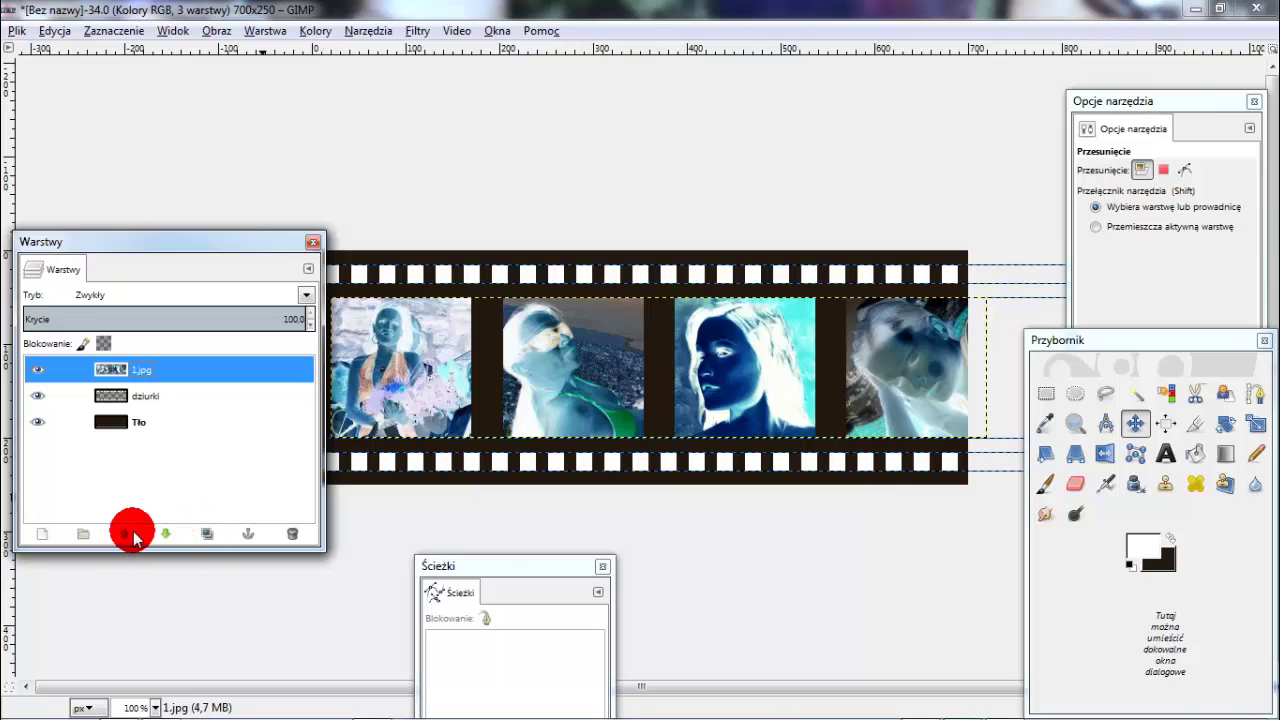
left_click(42, 534)
left_click(244, 378)
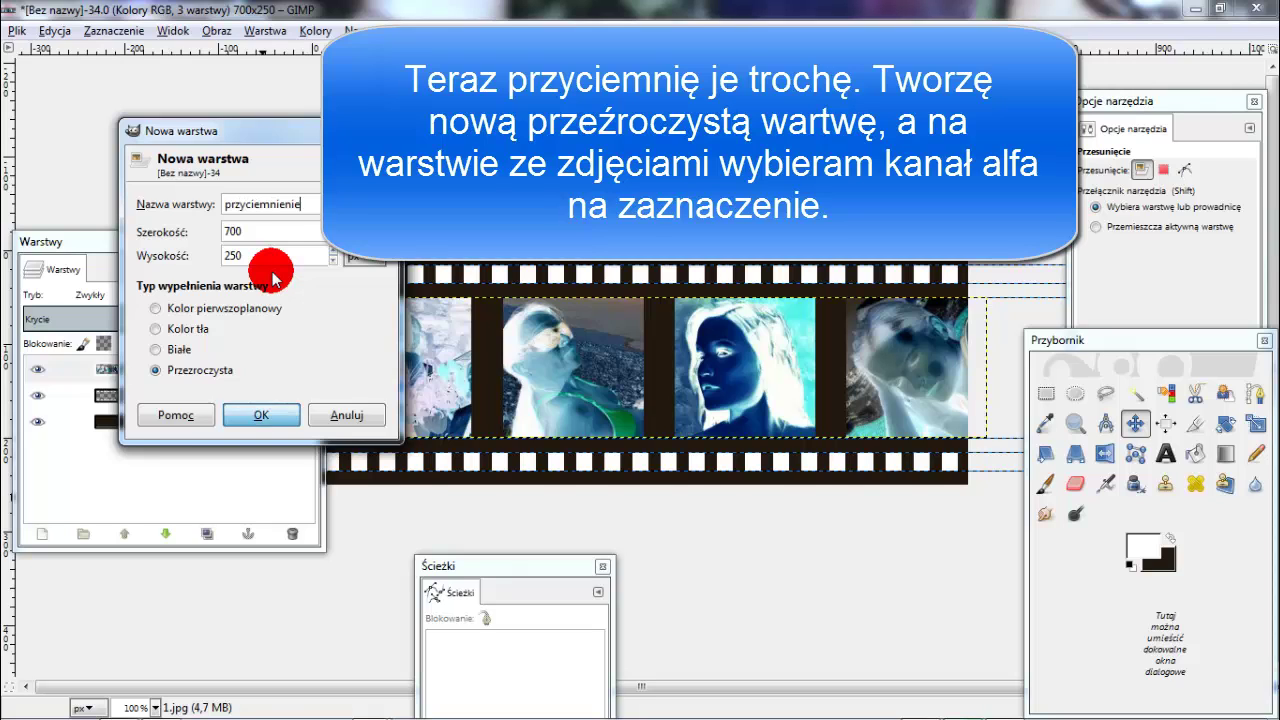
key("Return")
Create a selection of the four photos from the alpha channel of the 1.jpg layer
left_click(186, 377)
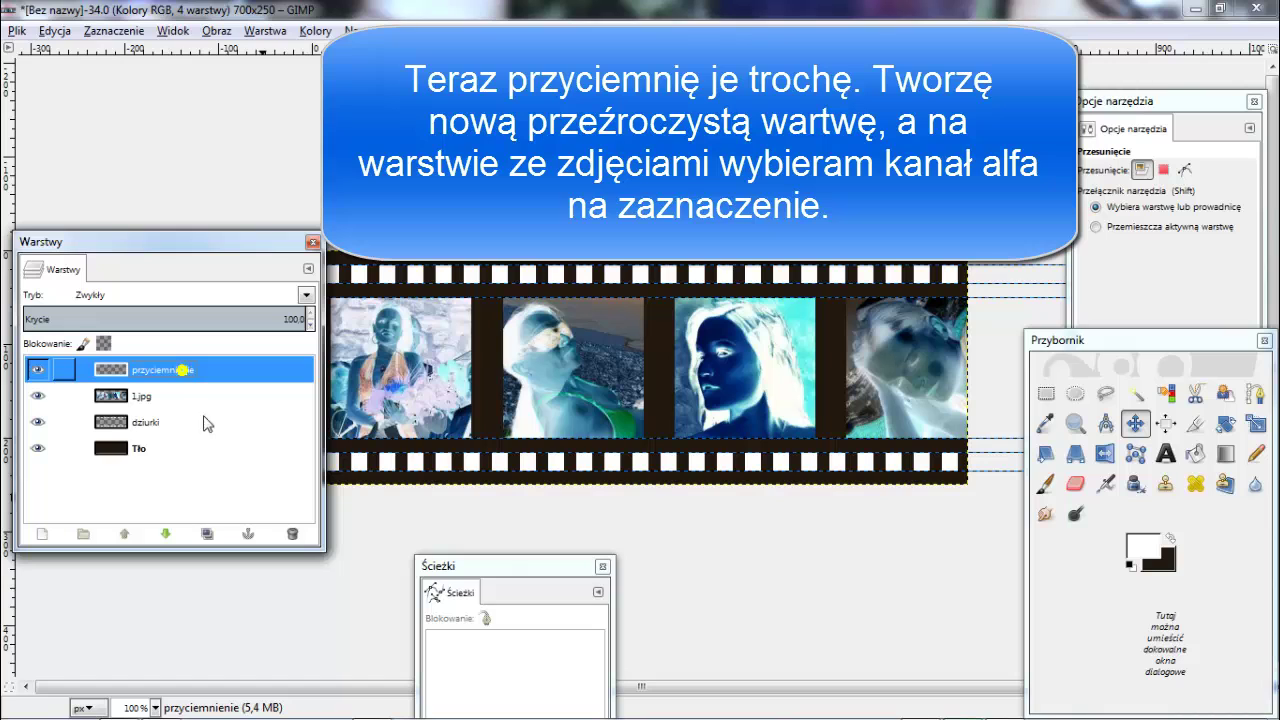
right_click(146, 396)
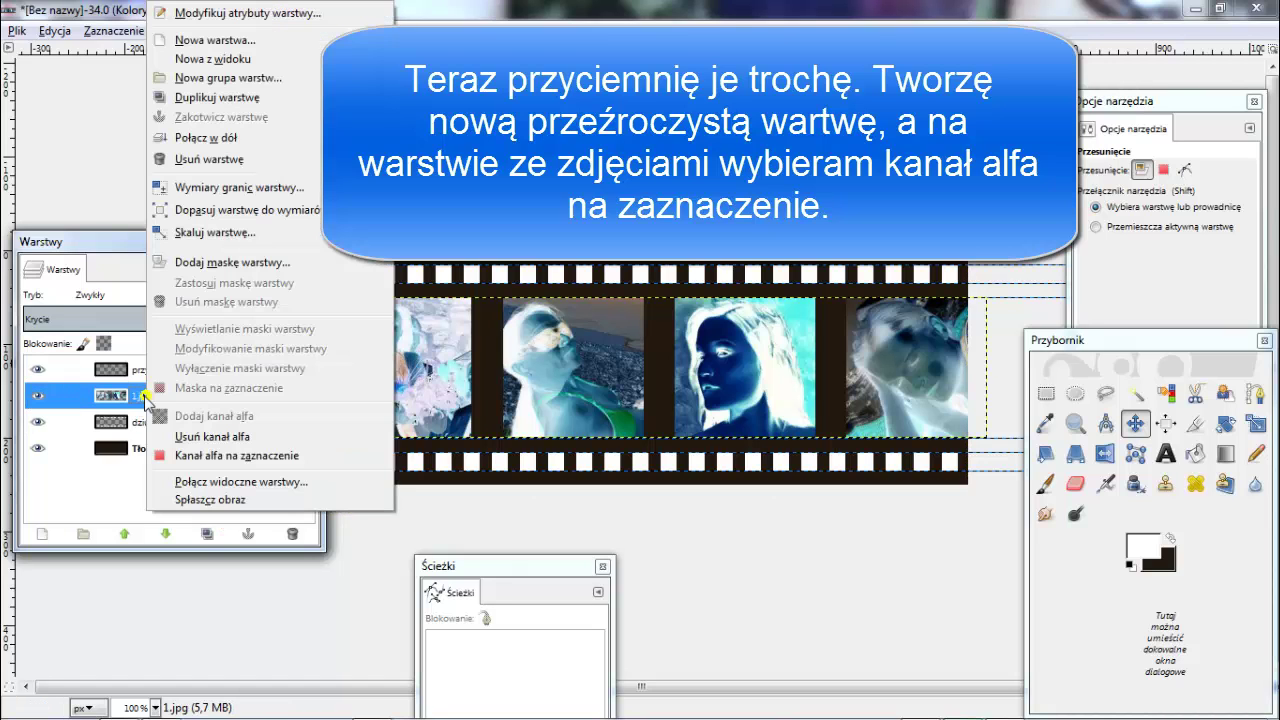
left_click(195, 457)
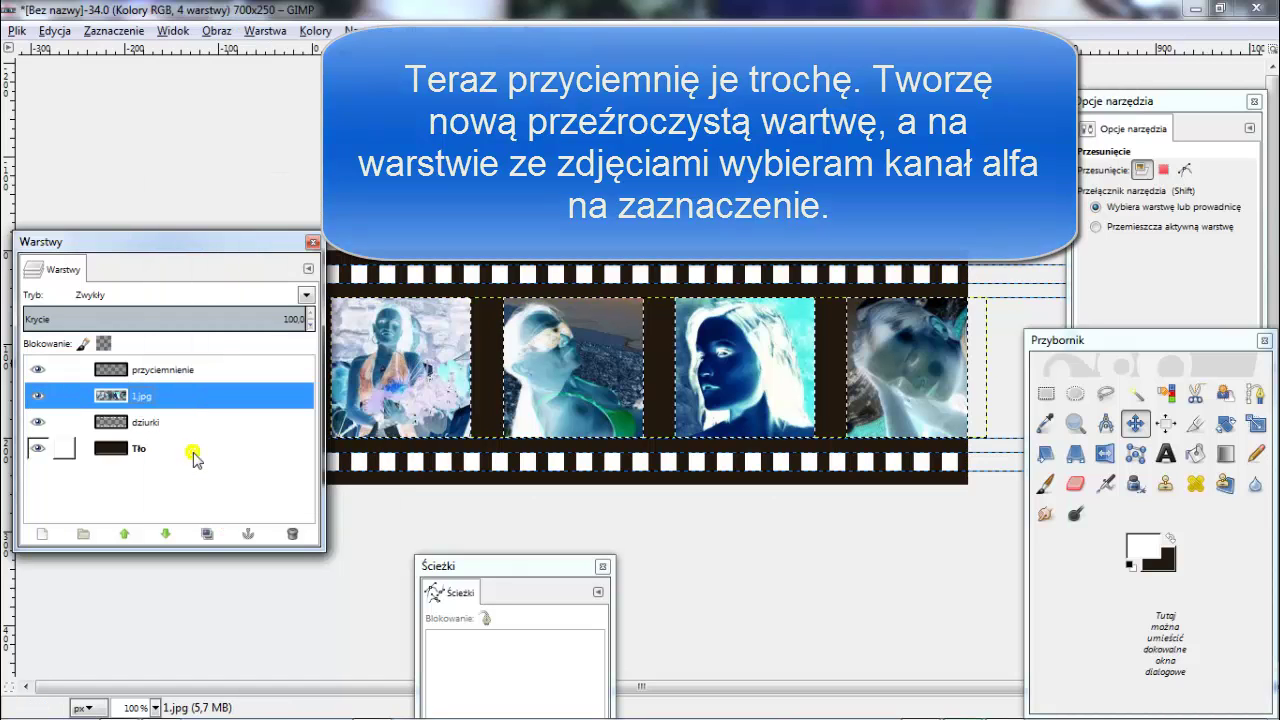
Set the foreground colour to black and bucket-fill the photo selection with it on the przyciemnienie layer
left_click(182, 370)
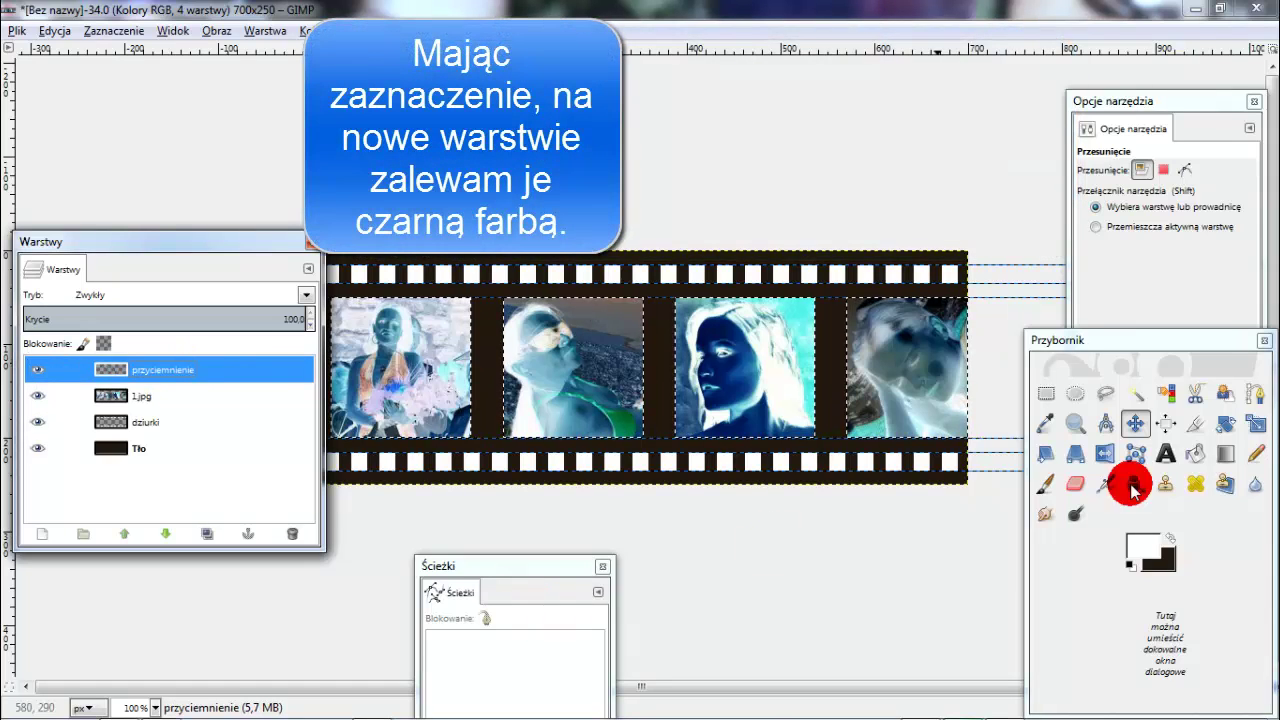
left_click(1188, 457)
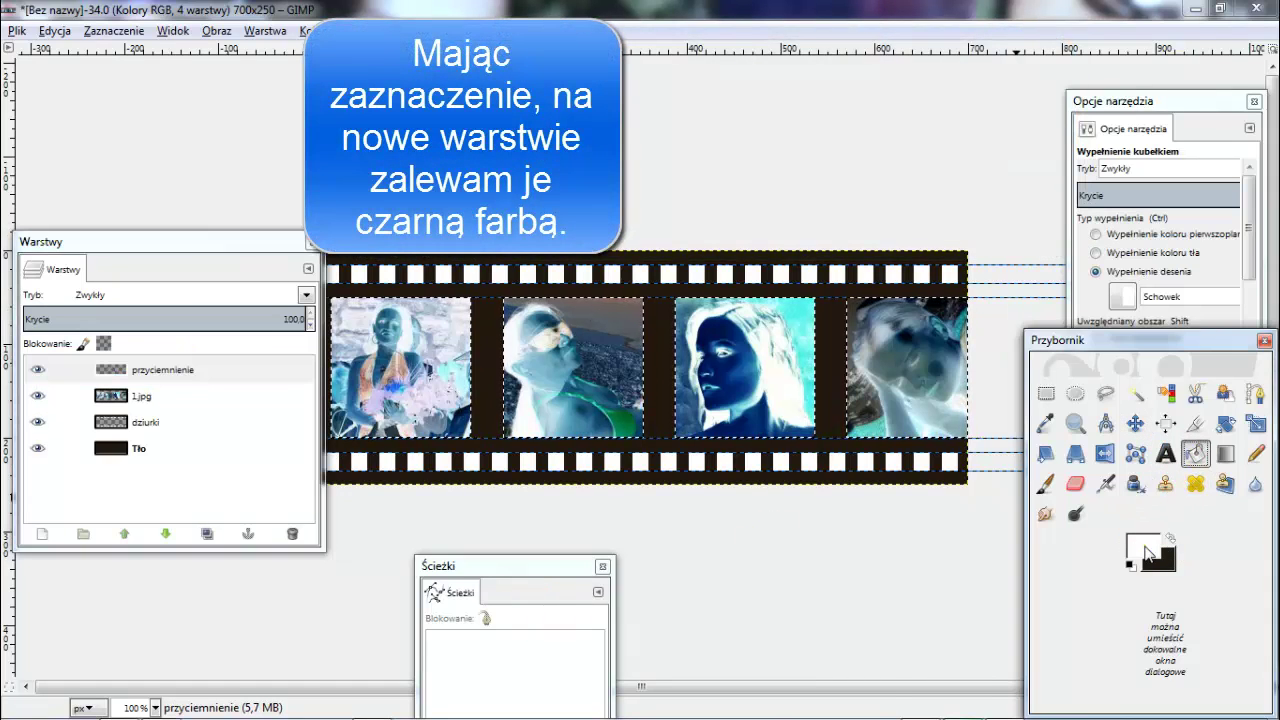
left_click(1147, 555)
left_click(749, 590)
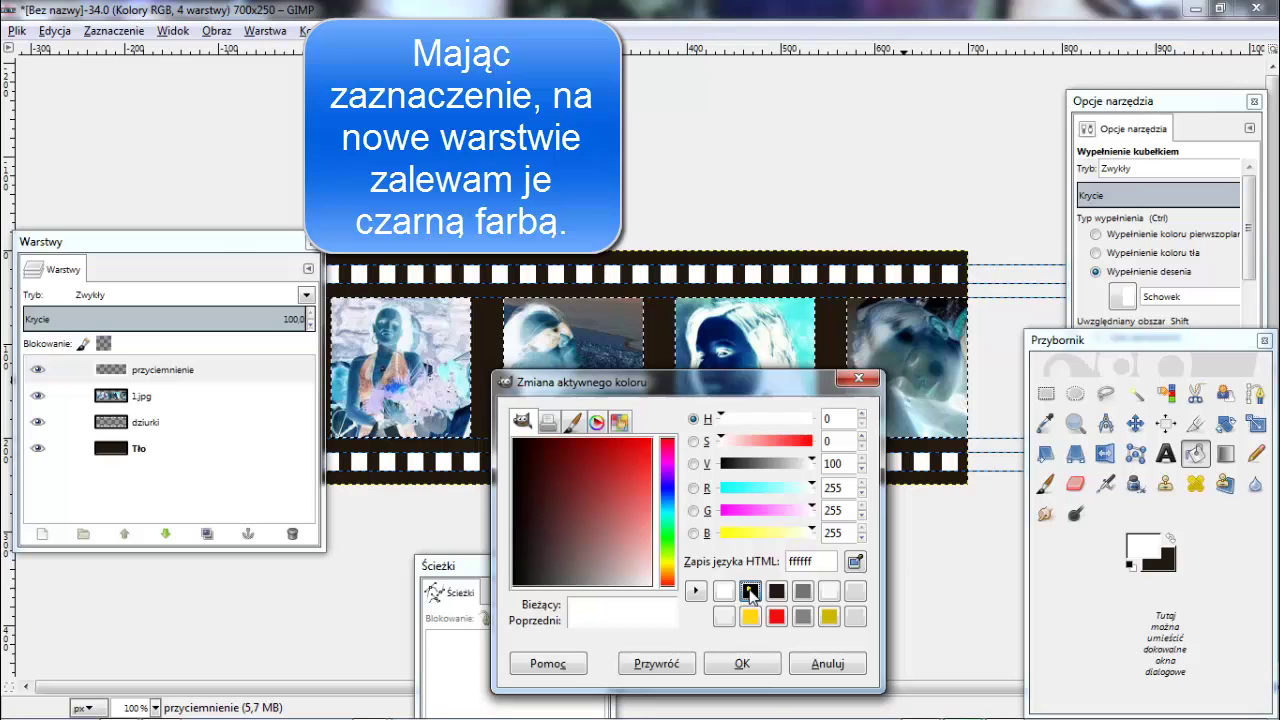
left_click(745, 663)
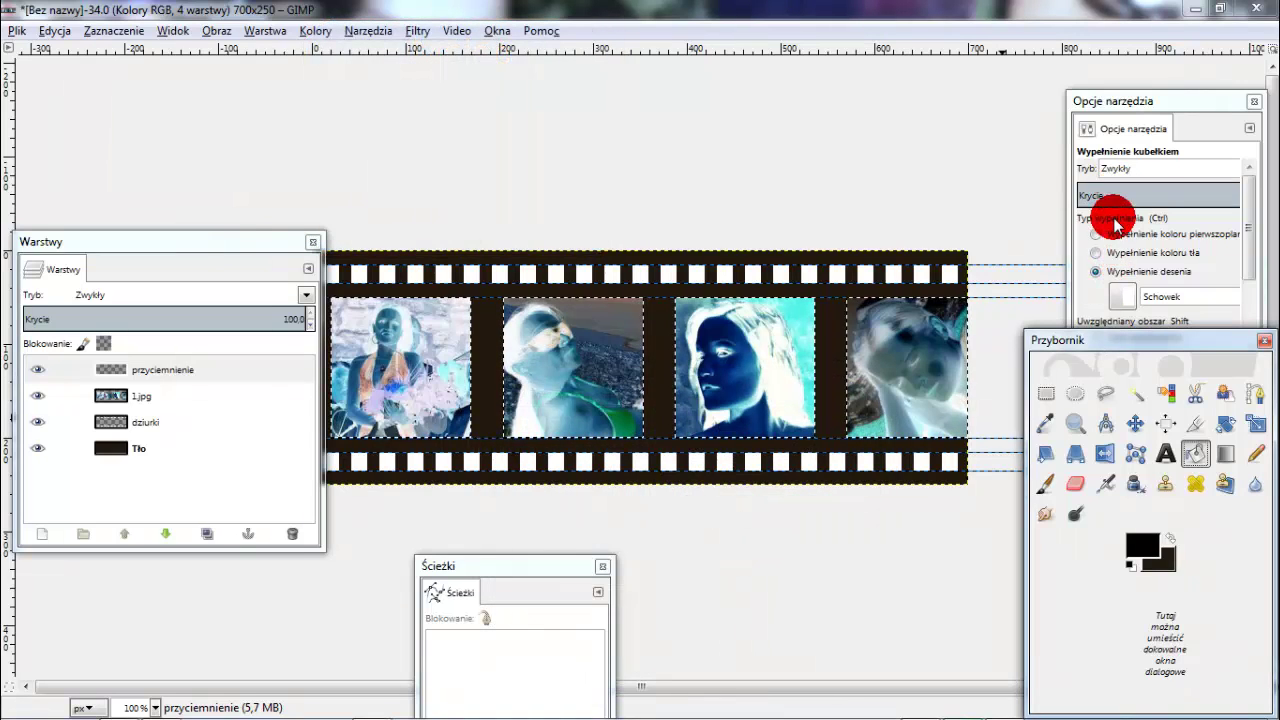
left_click(1095, 234)
left_click(693, 365)
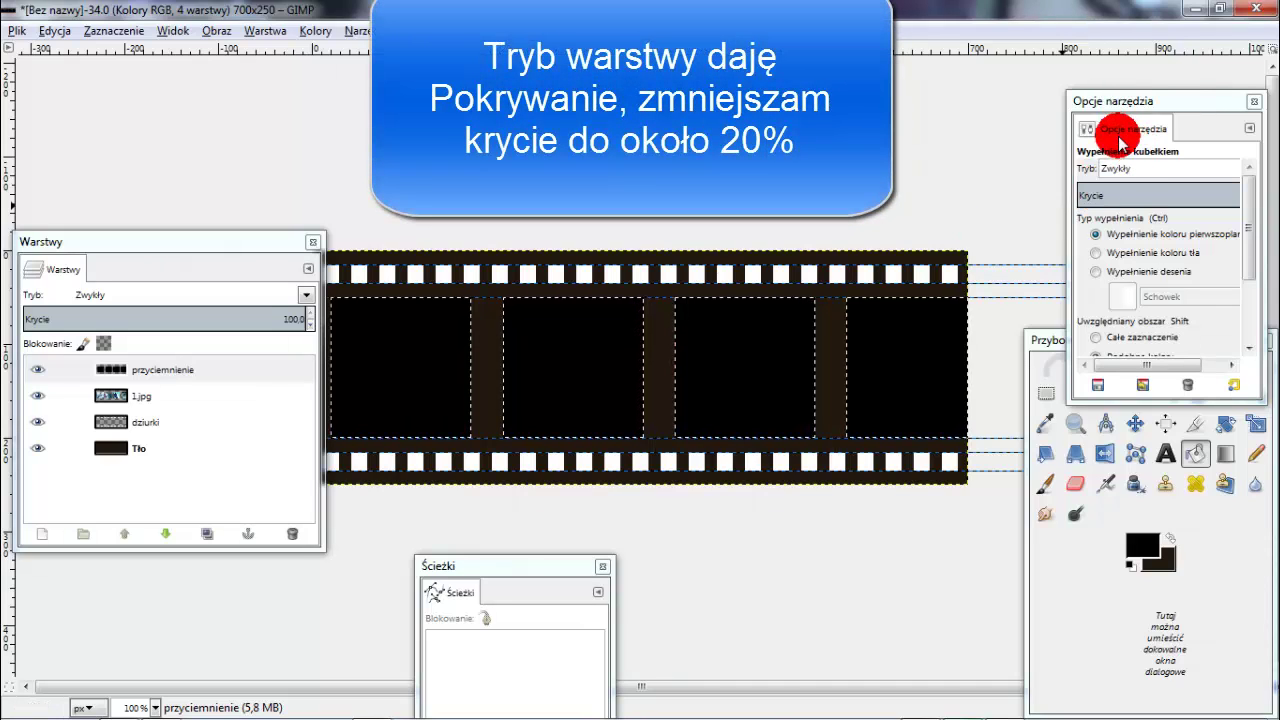
Set the przyciemnienie layer's blend mode to Pokrywanie (Overlay)
left_click(189, 371)
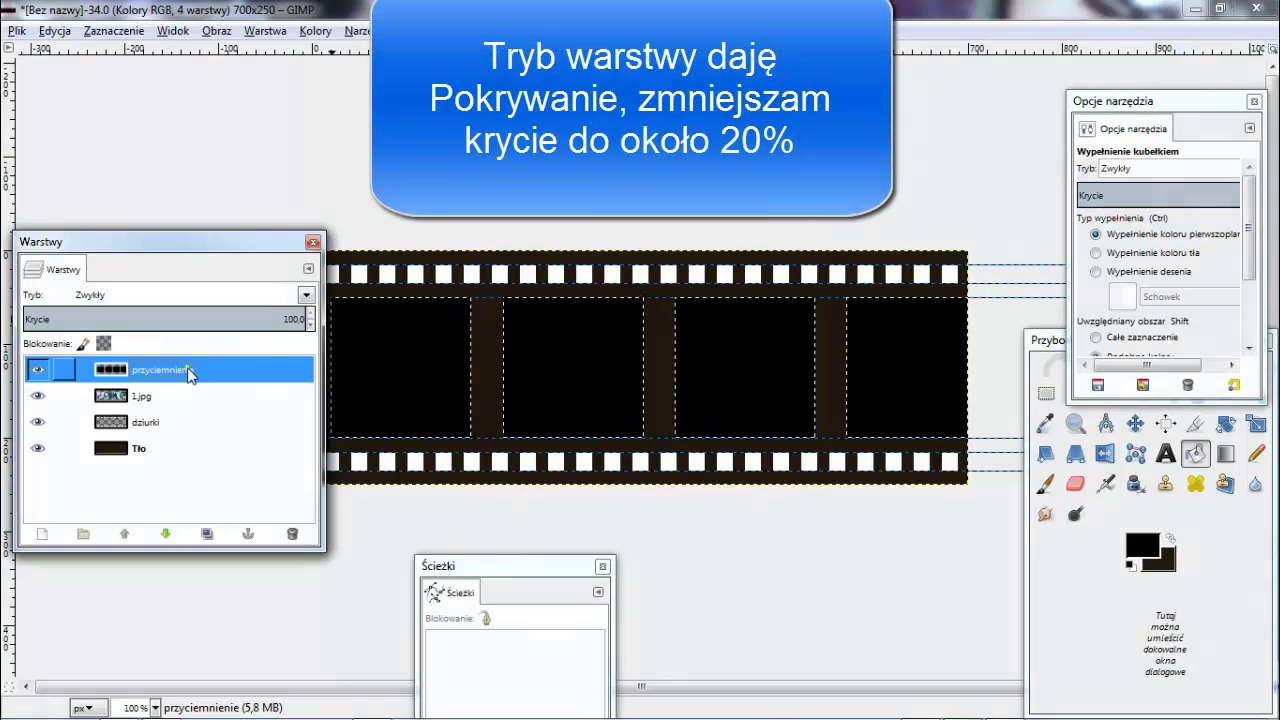
left_click(305, 296)
mouse_move(254, 321)
left_mouse_down()
mouse_move(206, 360)
mouse_move(150, 521)
left_mouse_up()
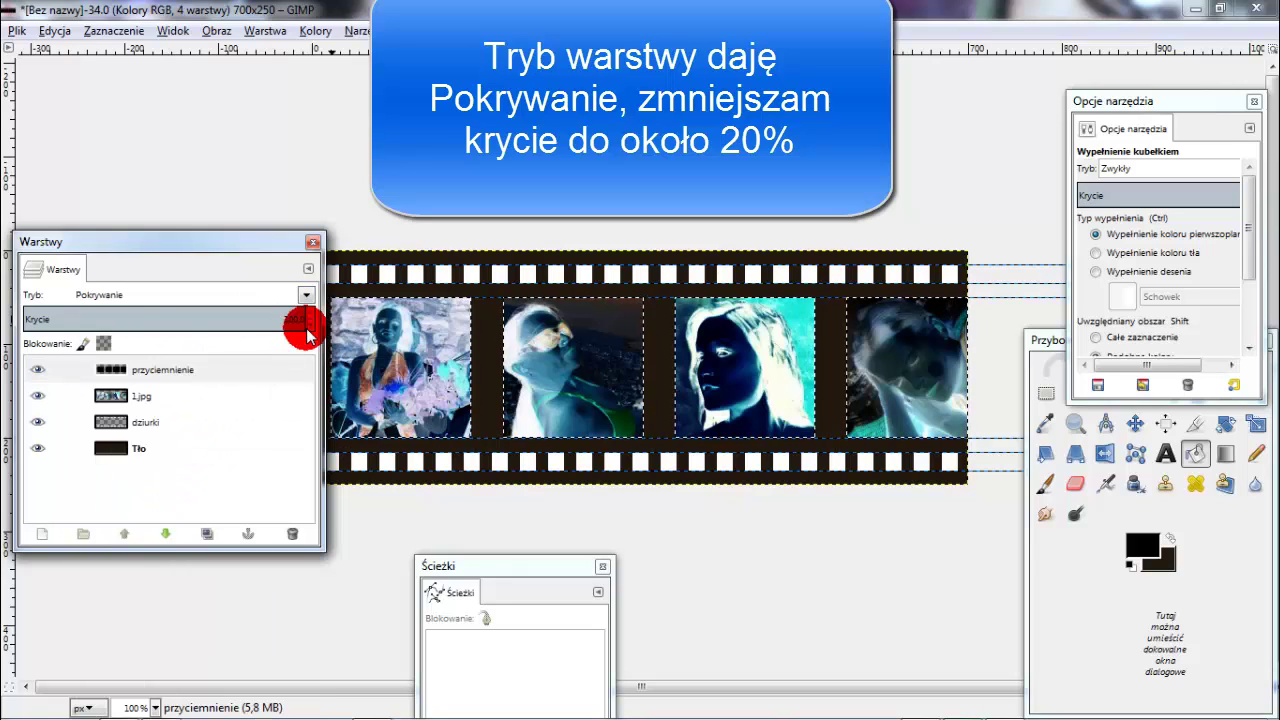
Reduce the opacity of the przyciemnienie layer to 25%
left_click_drag(311, 327, 311, 331)
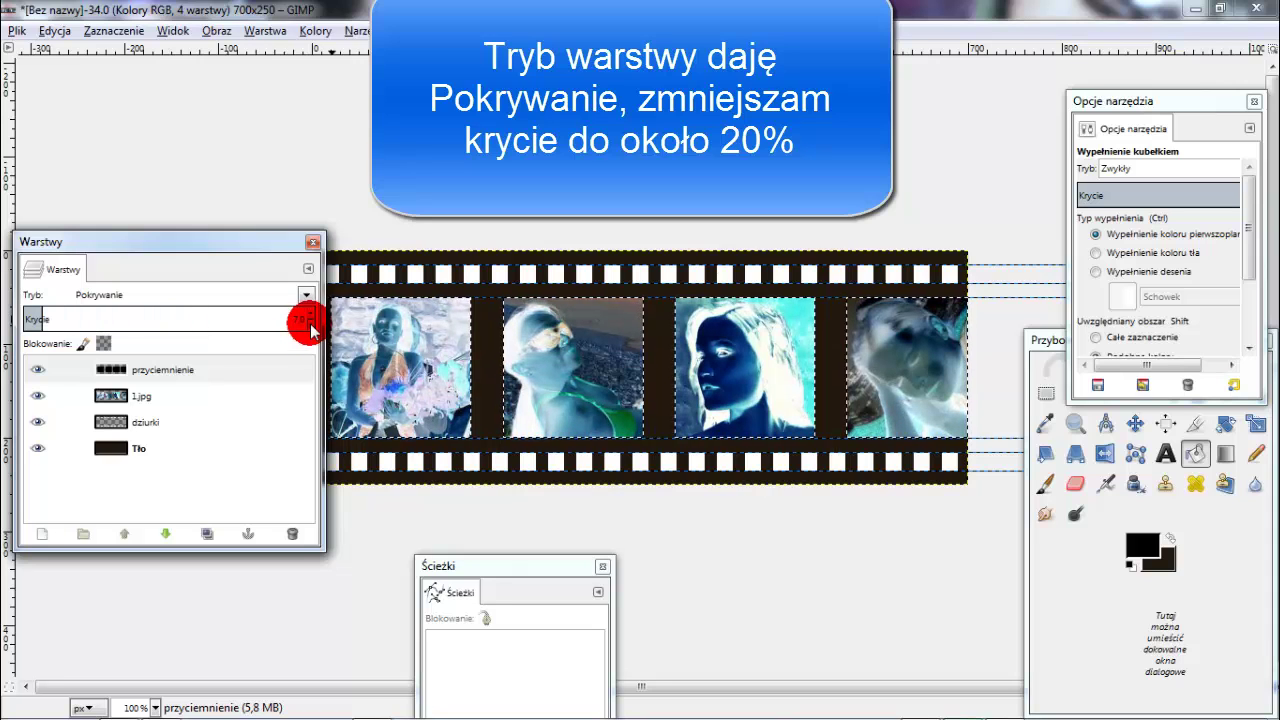
left_click(311, 315)
left_click(311, 315)
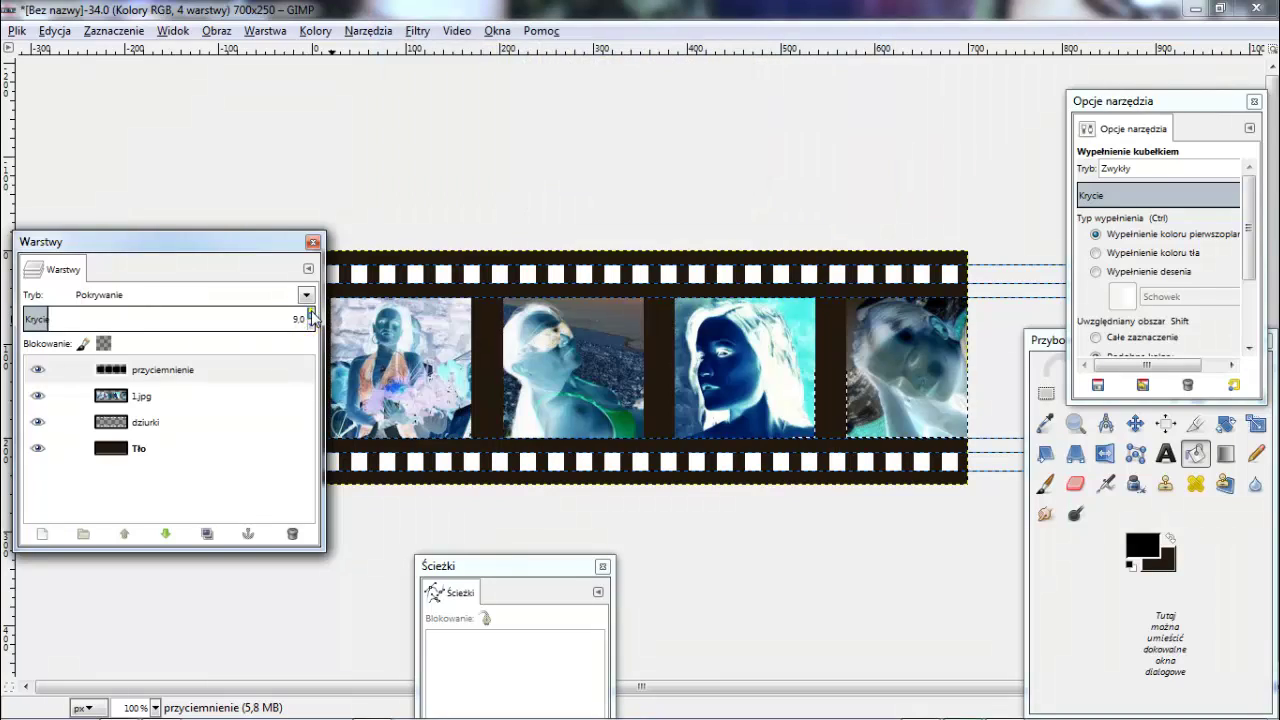
left_click(311, 311)
Merge the przyciemnienie layer down into 1.jpg, and merge the resulting layer down into dziurki
left_click(172, 370)
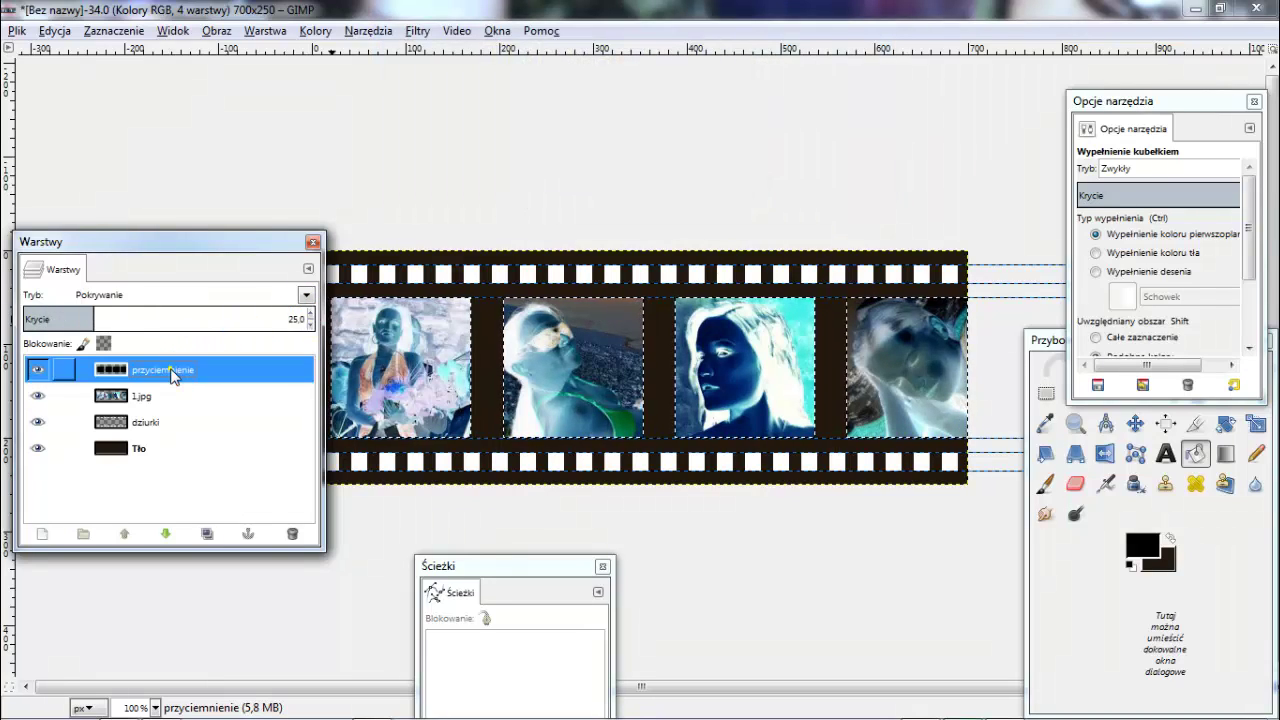
right_click(171, 370)
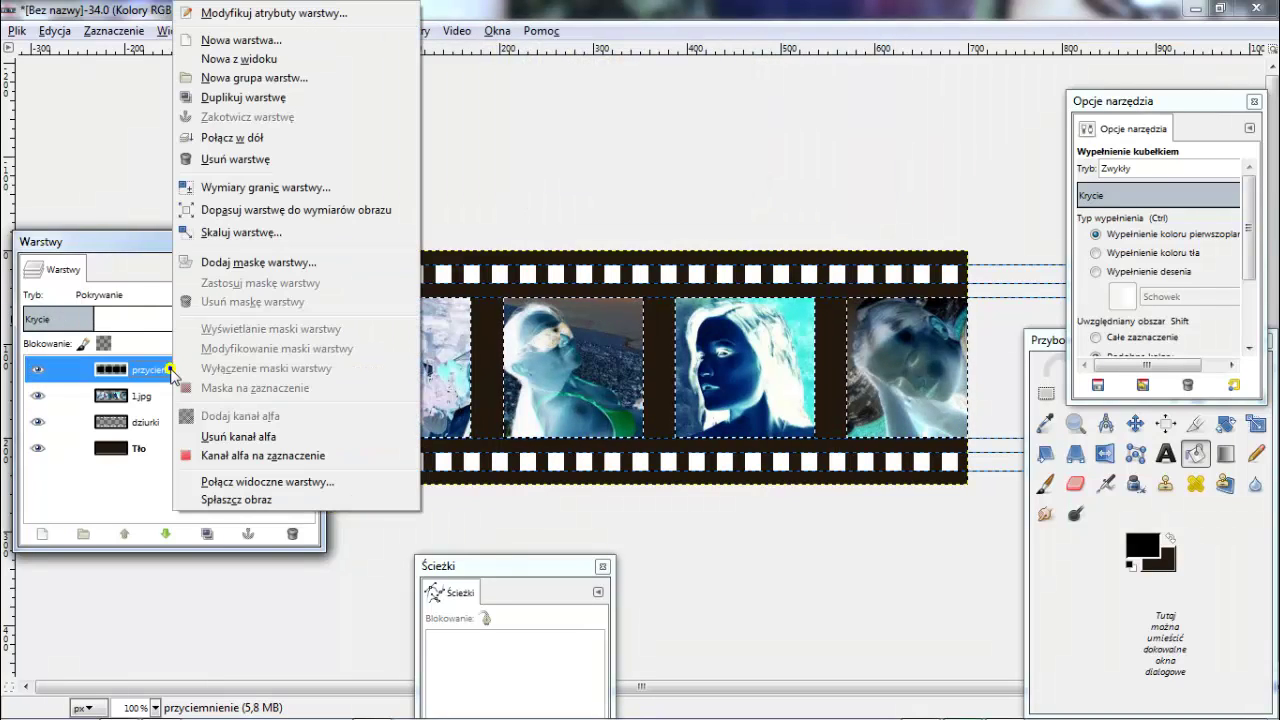
left_click(232, 148)
left_click(135, 358)
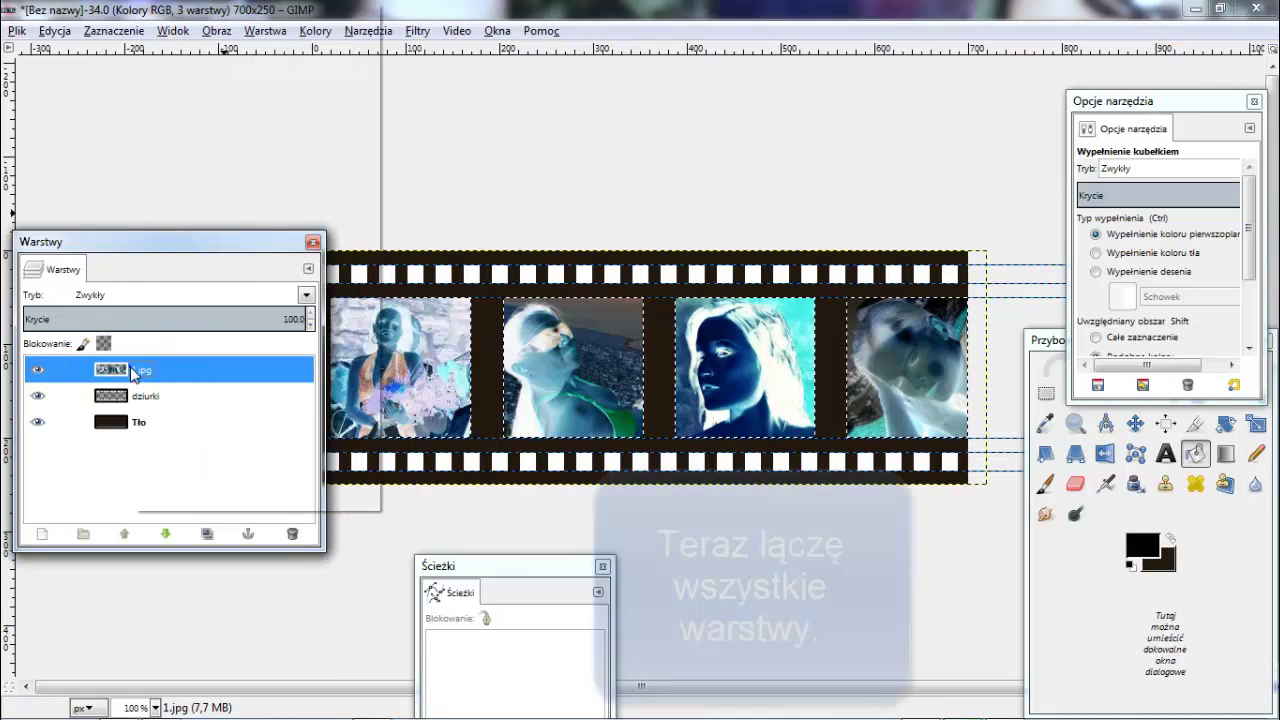
right_click(128, 368)
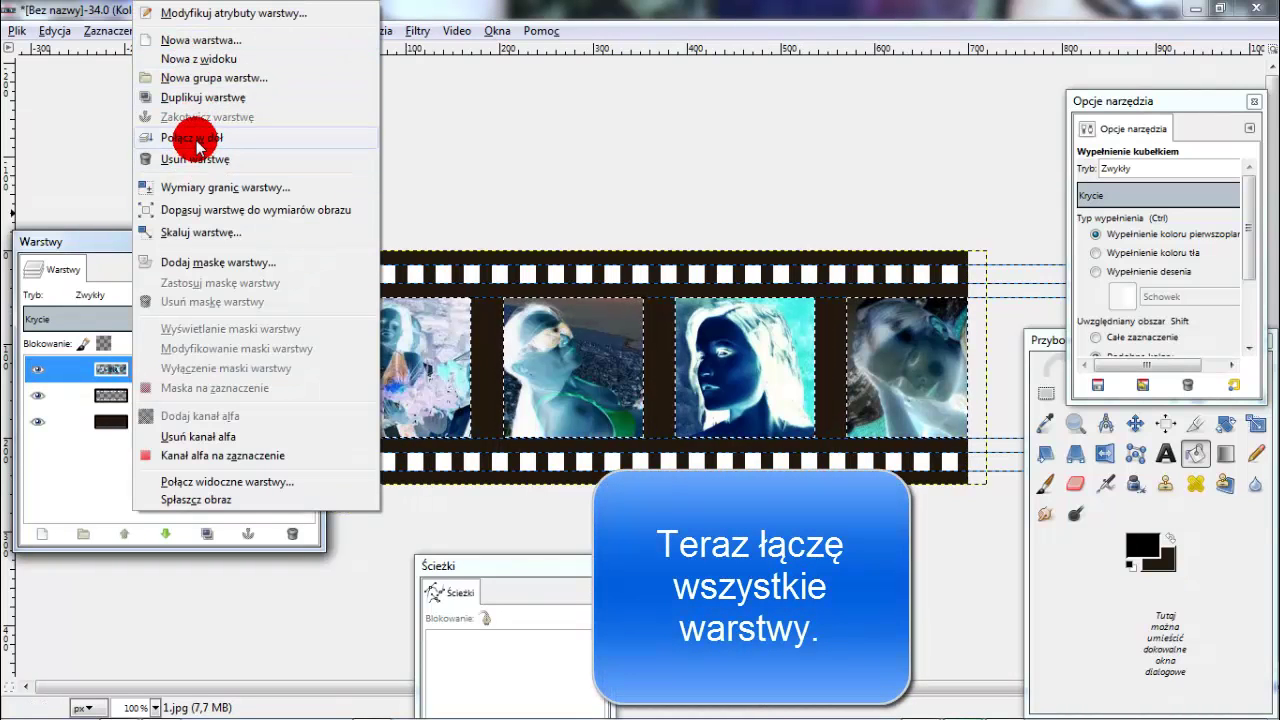
left_click(192, 137)
mouse_move(177, 243)
left_mouse_down()
mouse_move(177, 437)
mouse_move(196, 245)
left_mouse_up()
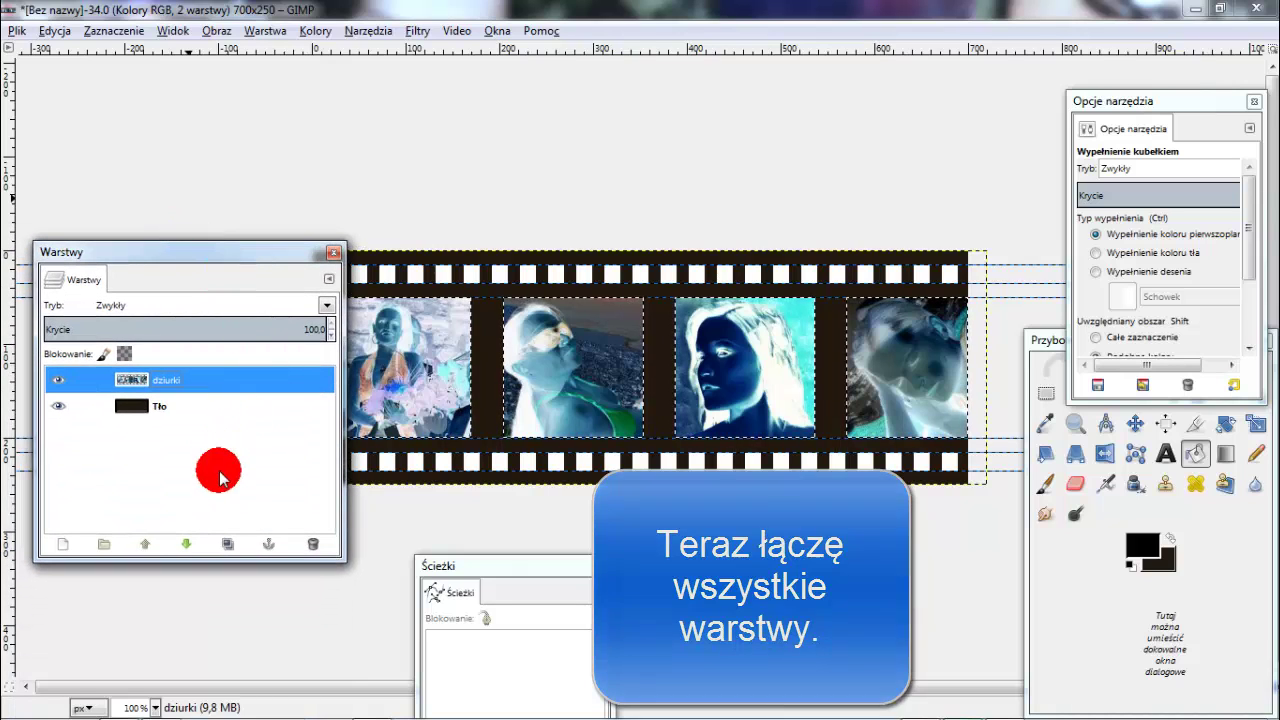
Create a transparent 700 × 250 px layer named "sceimnienie" above the dziurki layer
left_click(64, 545)
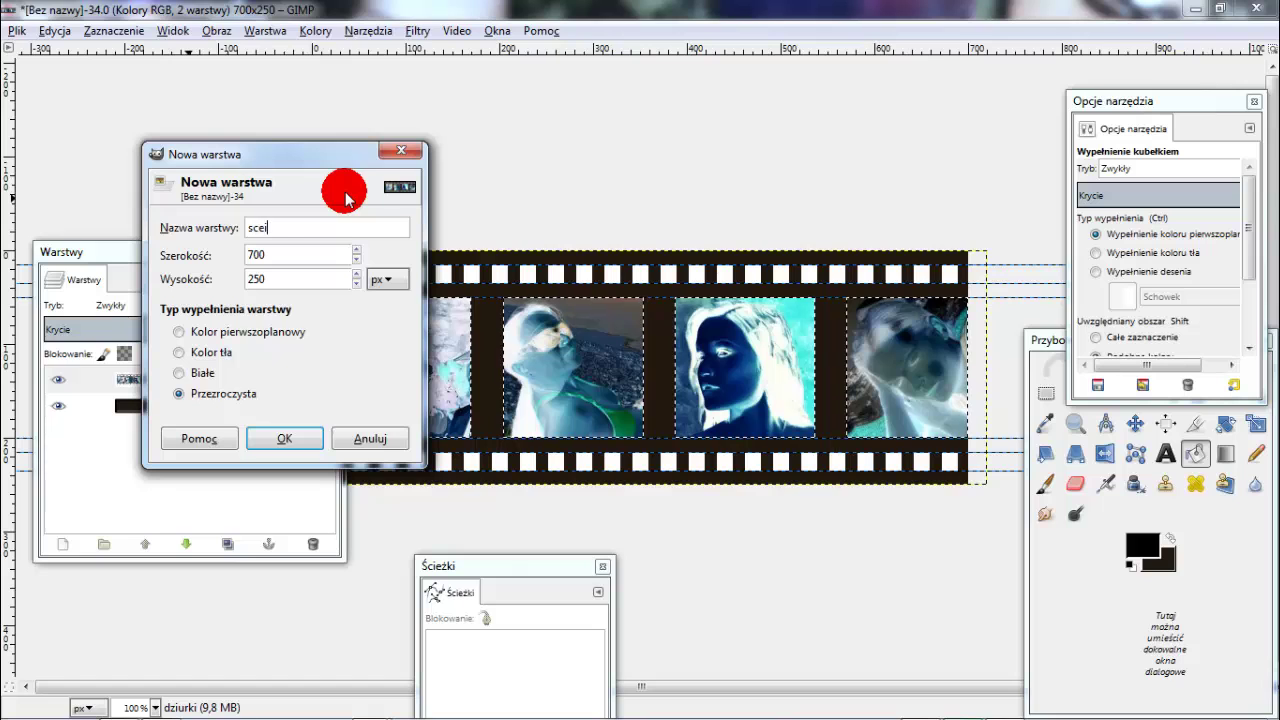
key("Return")
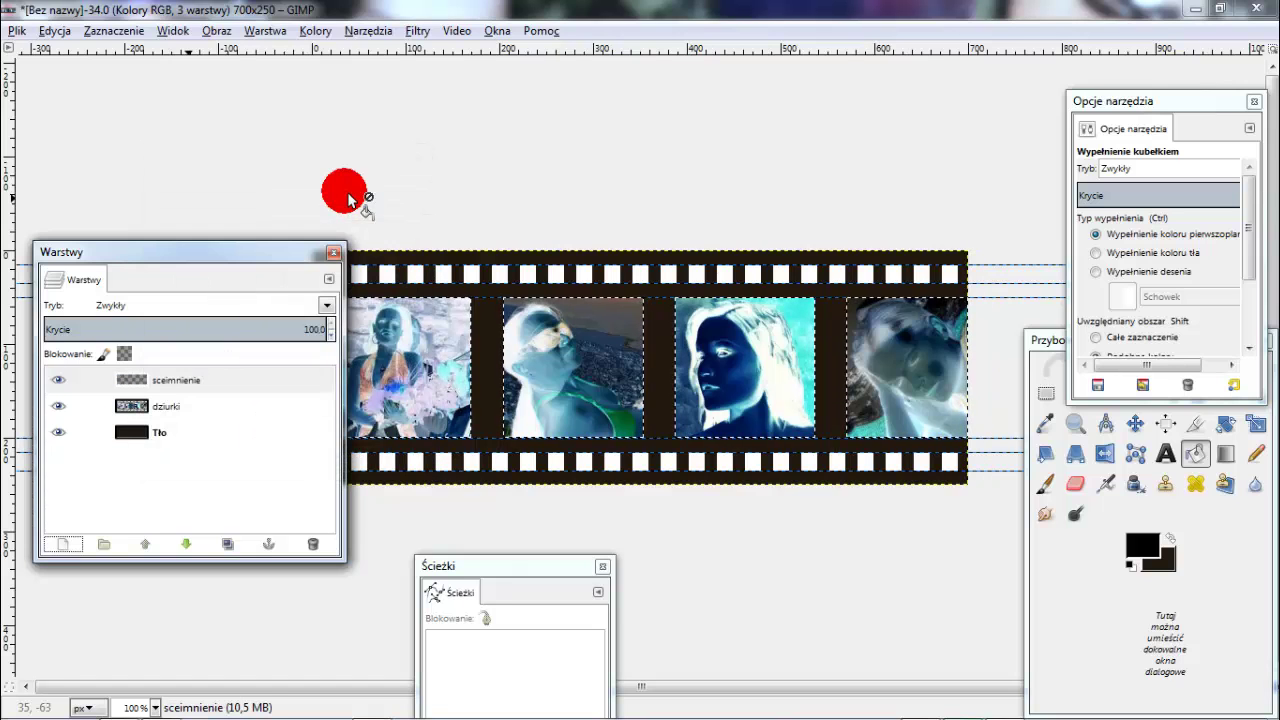
left_click(223, 386)
left_click(203, 384)
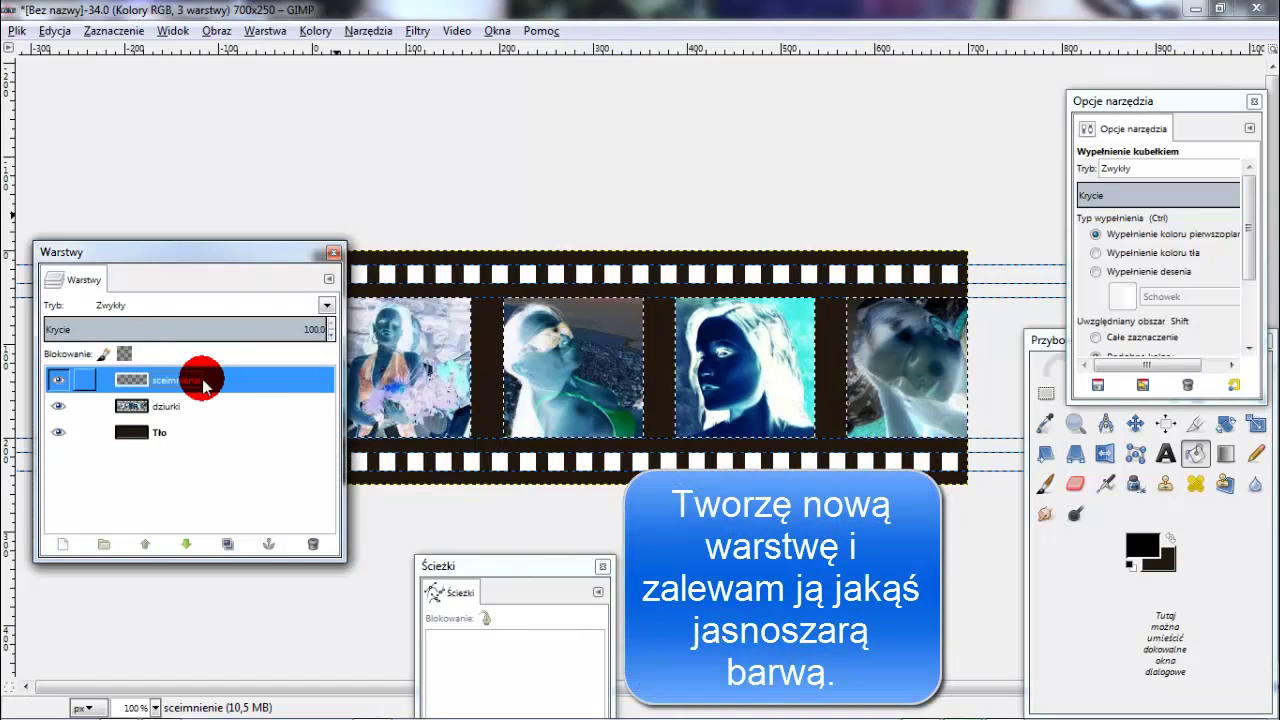
Remove the selection around the photos, keeping the sceimnienie layer active
left_click(107, 33)
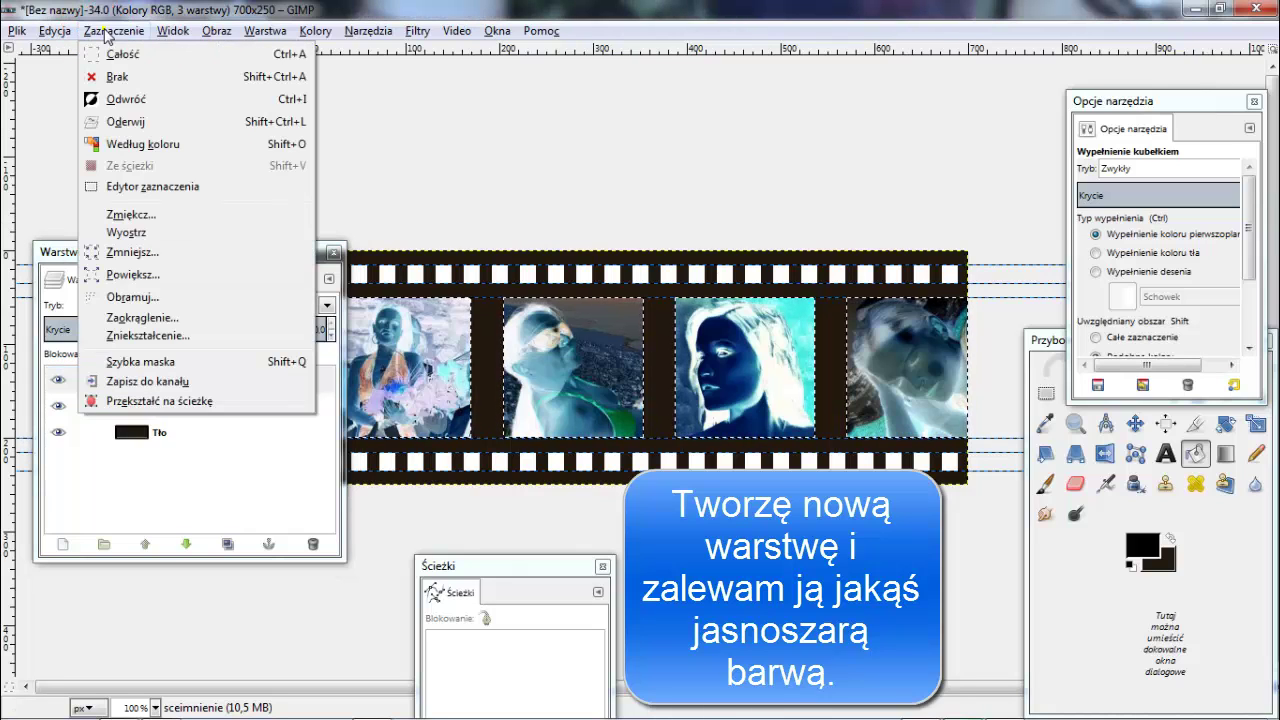
left_click(116, 81)
left_click(171, 382)
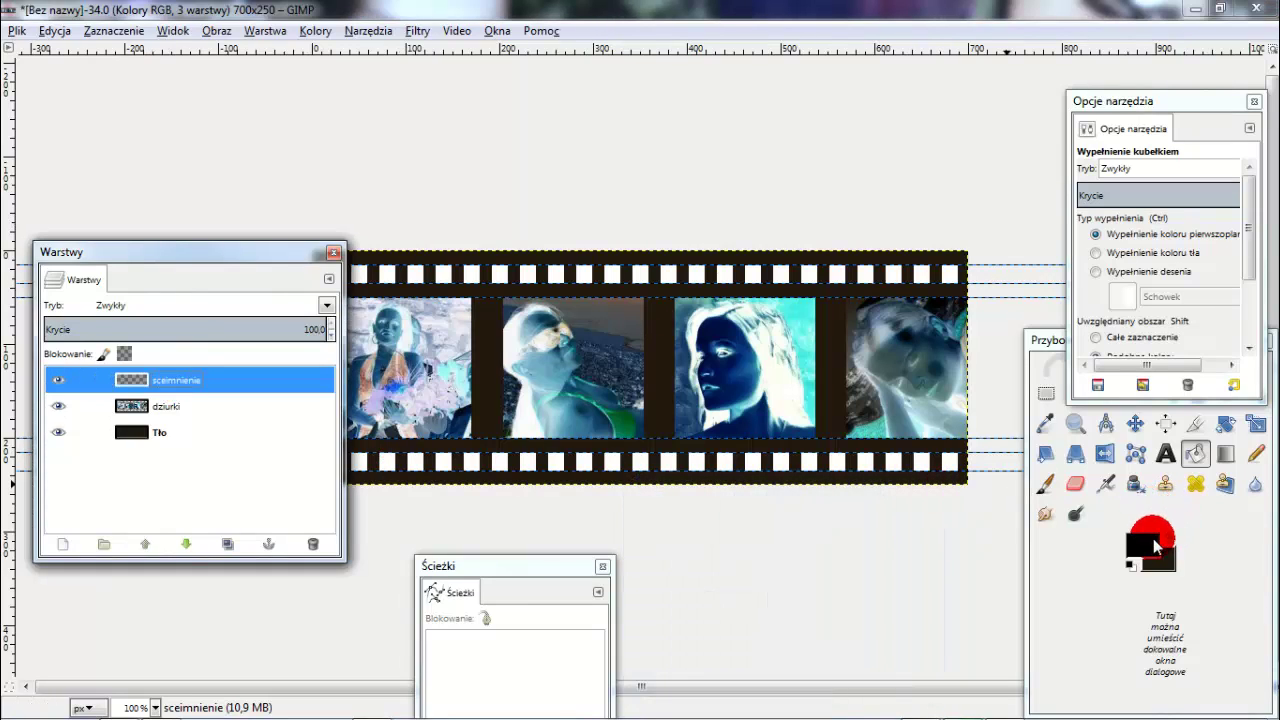
Set the foreground colour to grey 727272 and bucket-fill the whole sceimnienie layer with it
left_click(1153, 543)
left_click(804, 592)
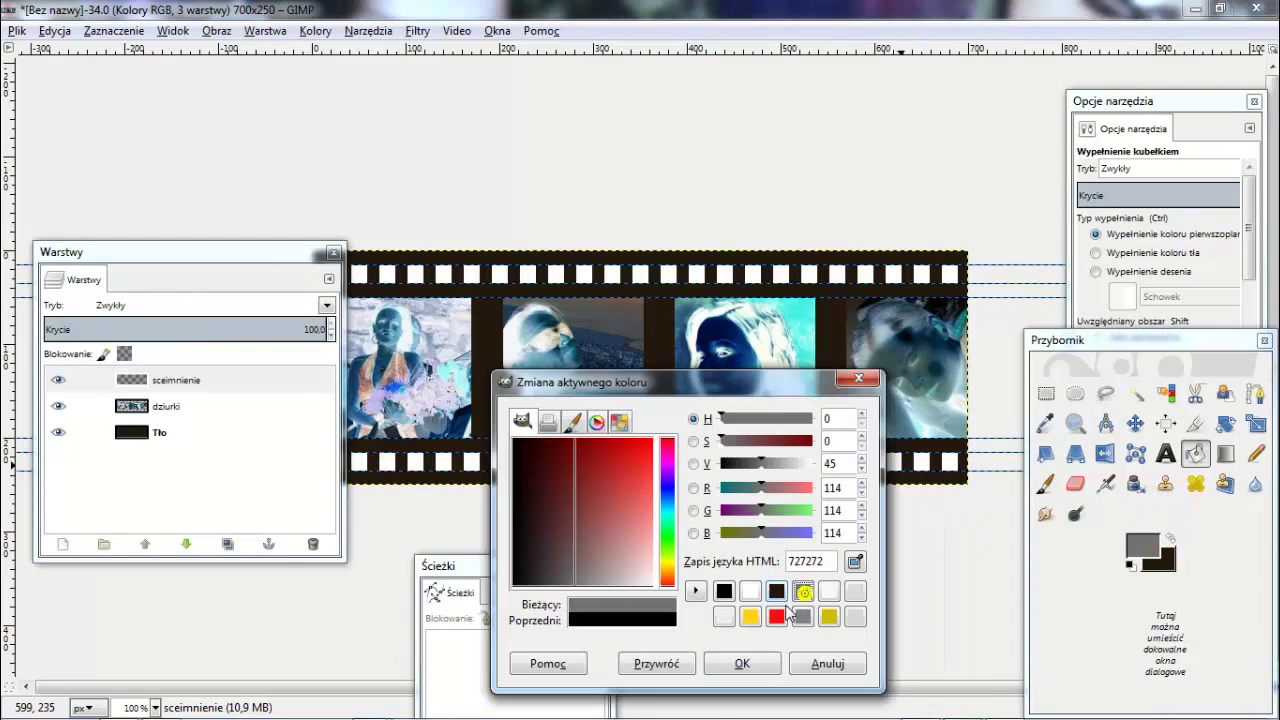
left_click(750, 663)
left_click_drag(1063, 349, 1213, 457)
left_click(736, 378)
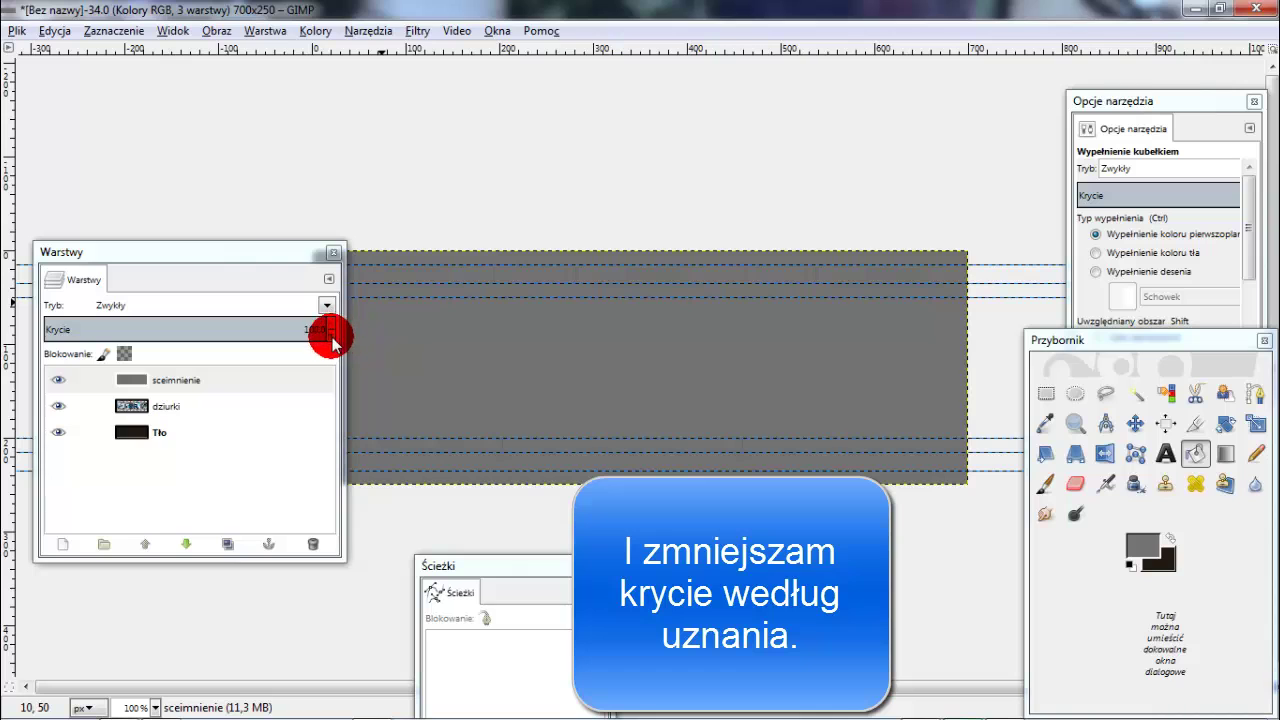
Reduce the opacity of the grey sceimnienie layer to about 21%
left_click_drag(333, 342, 334, 343)
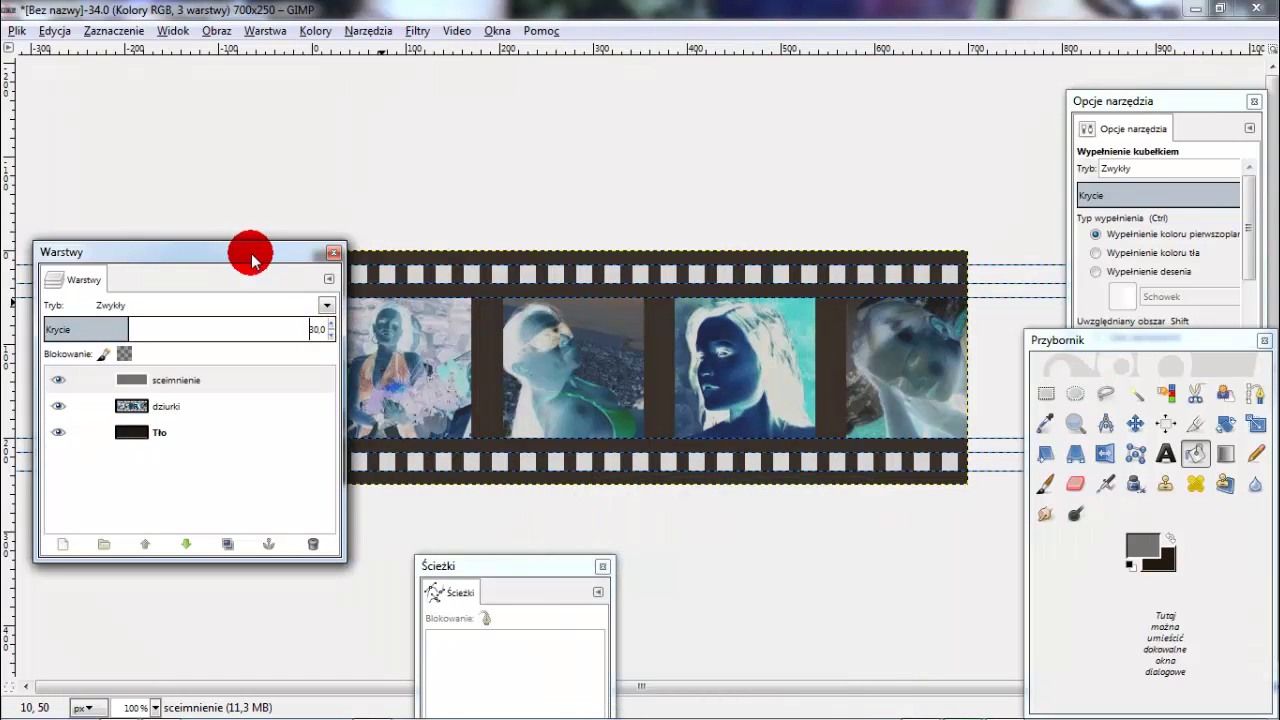
left_click_drag(249, 258, 237, 498)
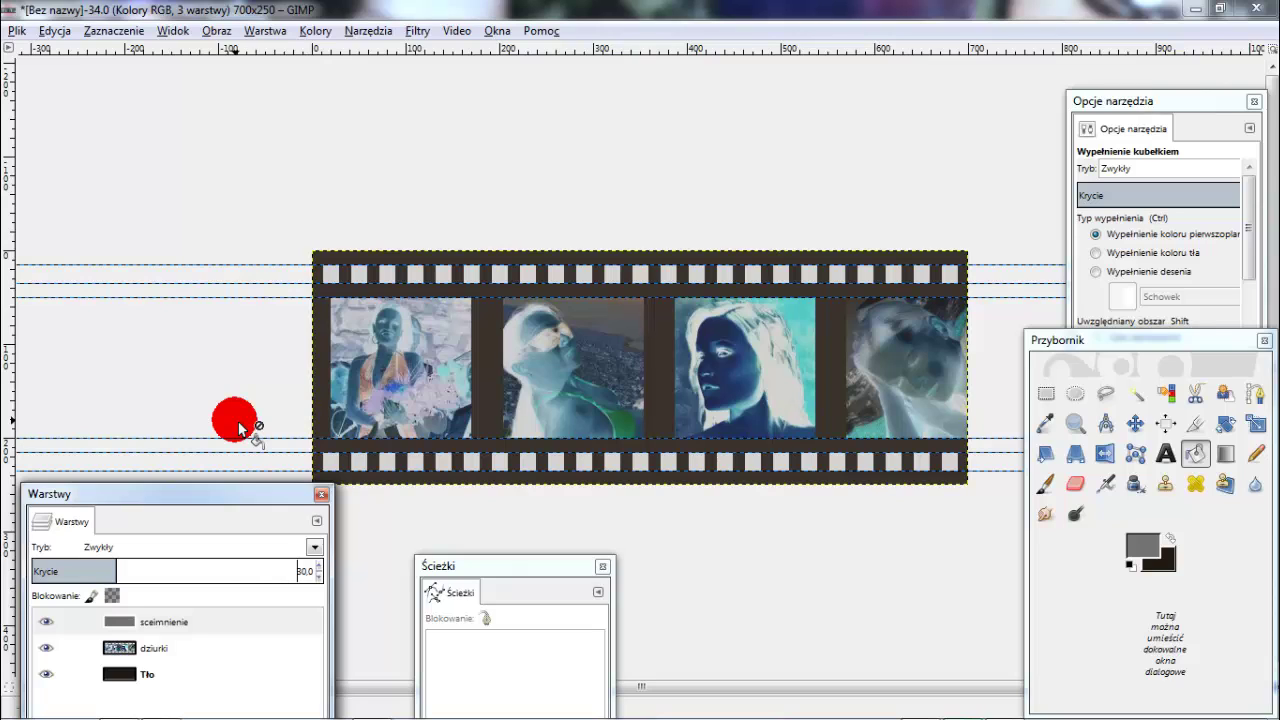
left_click(320, 578)
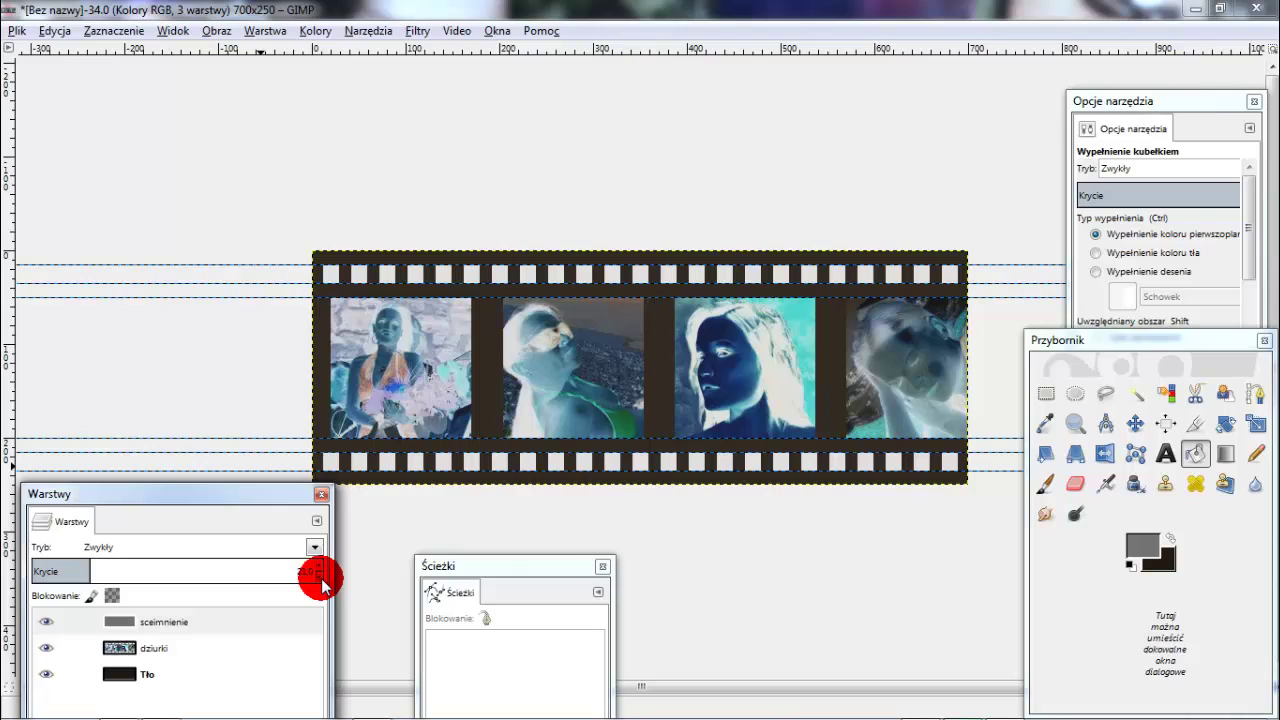